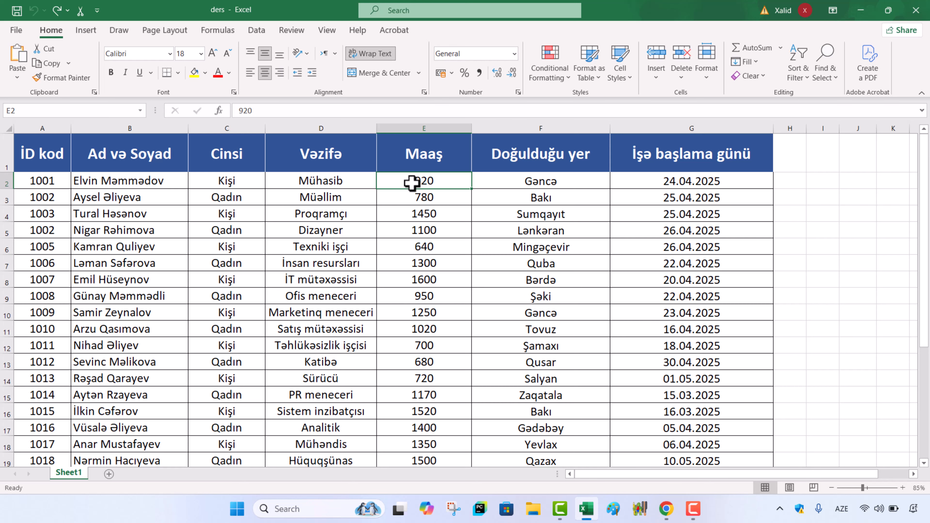
# - Start a Greater Than highlight rule on the Maaş salaries E2:E21 and set its threshold to 1000
pyautogui.hotkey('ctrl', 'shift', 'Down')
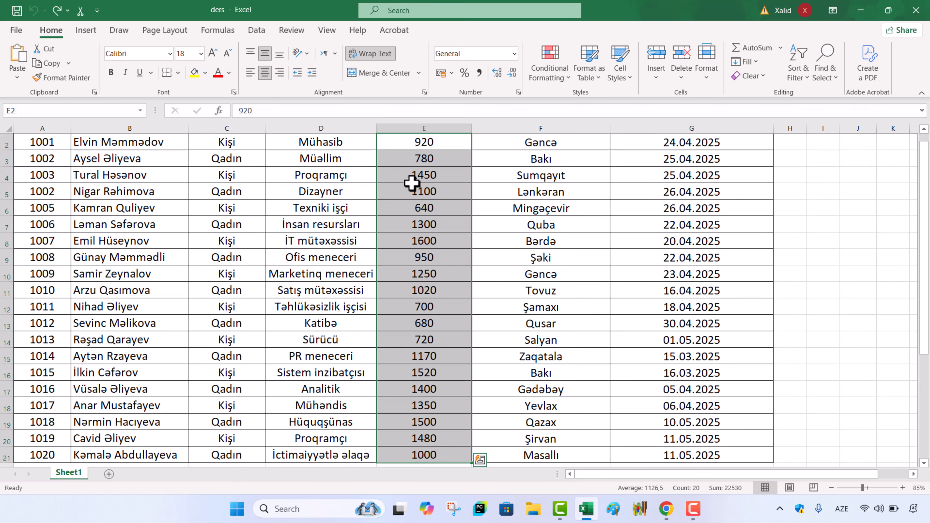
pyautogui.scroll(1, 455, 215)
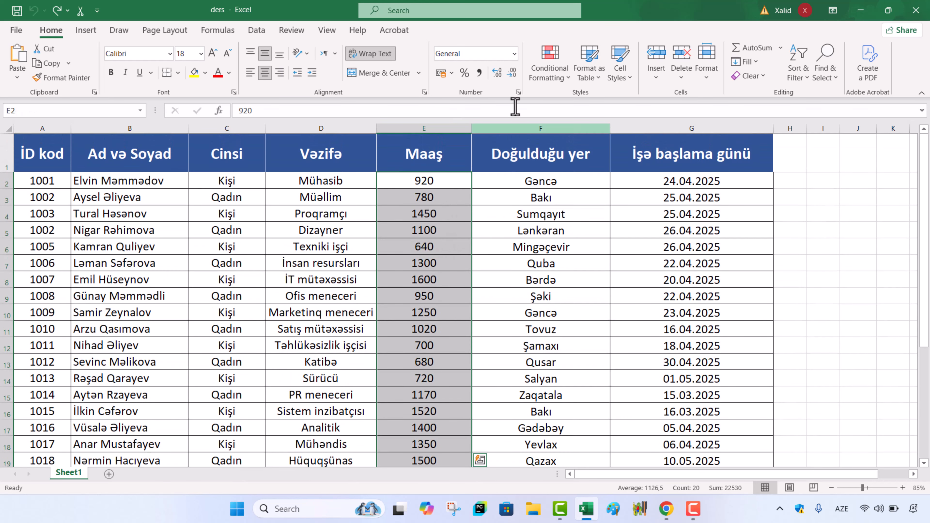
pyautogui.click(559, 79)
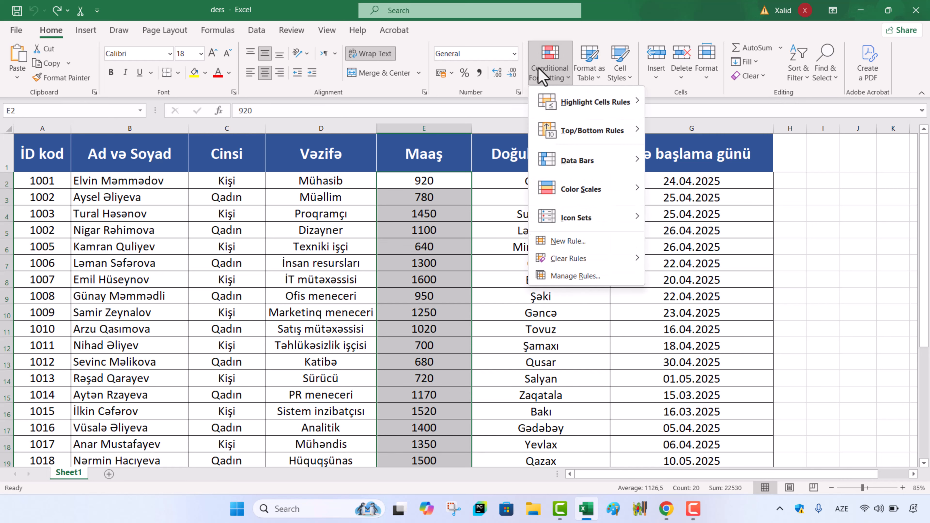
pyautogui.moveTo(601, 104)
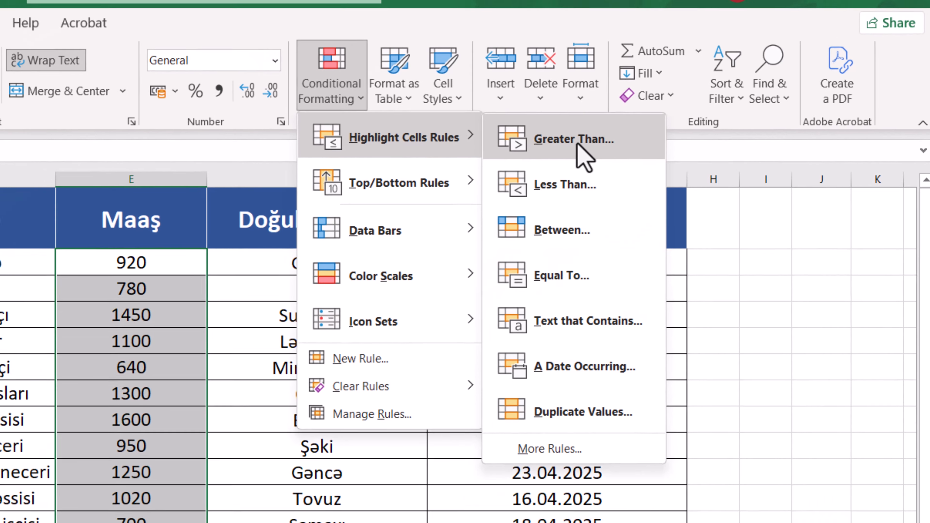
pyautogui.click(514, 175)
pyautogui.moveTo(603, 32); pyautogui.dragTo(623, 44)
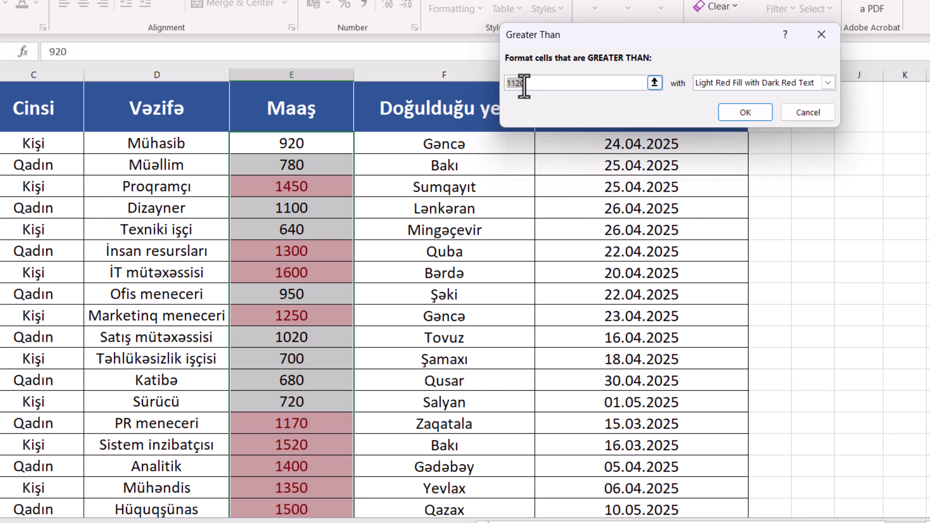
pyautogui.write('1000')
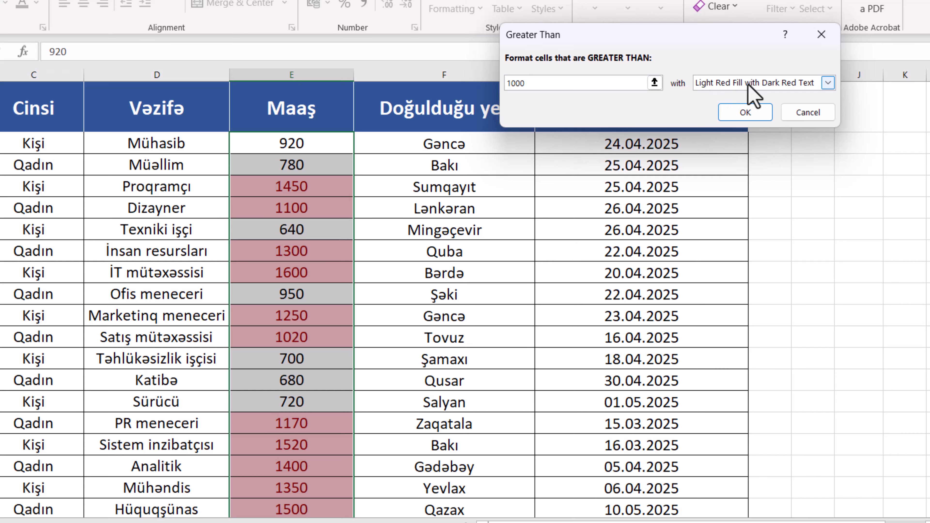
# - Choose a custom format for the salary rule and give it a dark blue background fill
pyautogui.click(772, 85)
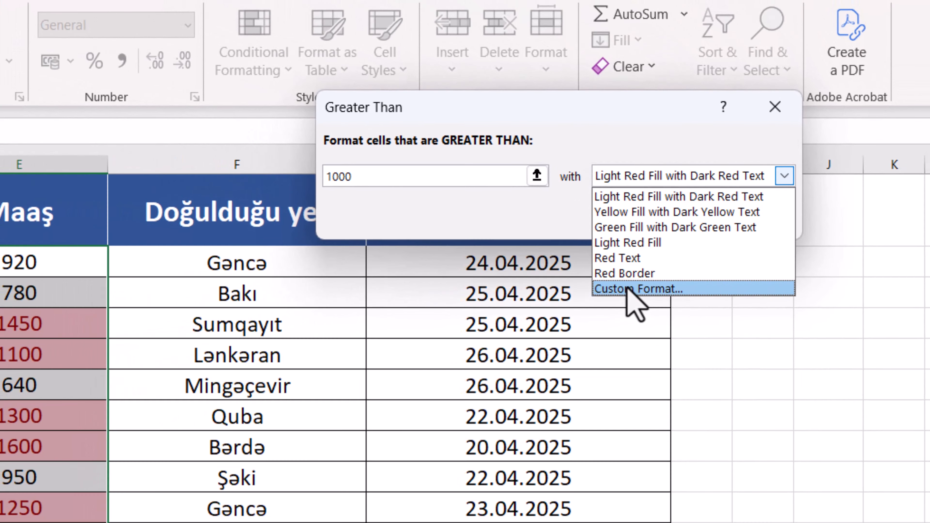
pyautogui.click(627, 289)
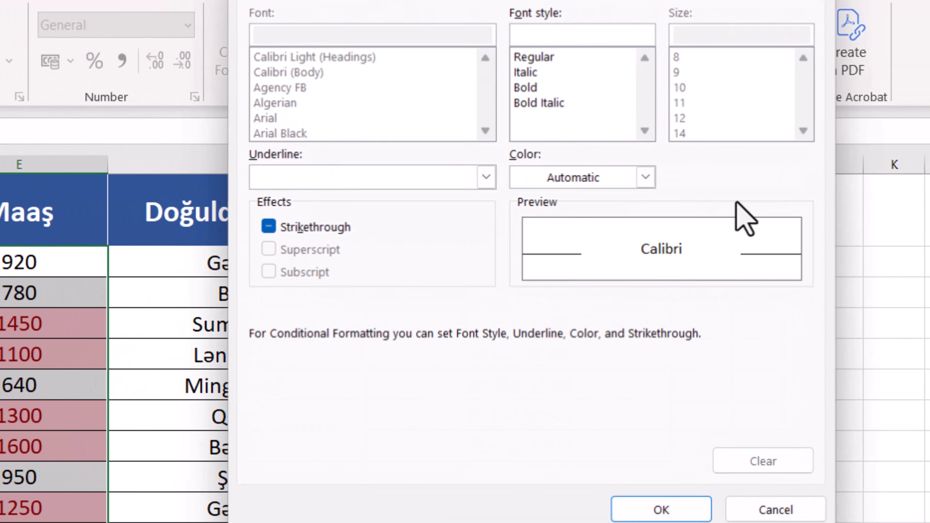
pyautogui.moveTo(549, 0); pyautogui.dragTo(608, 84)
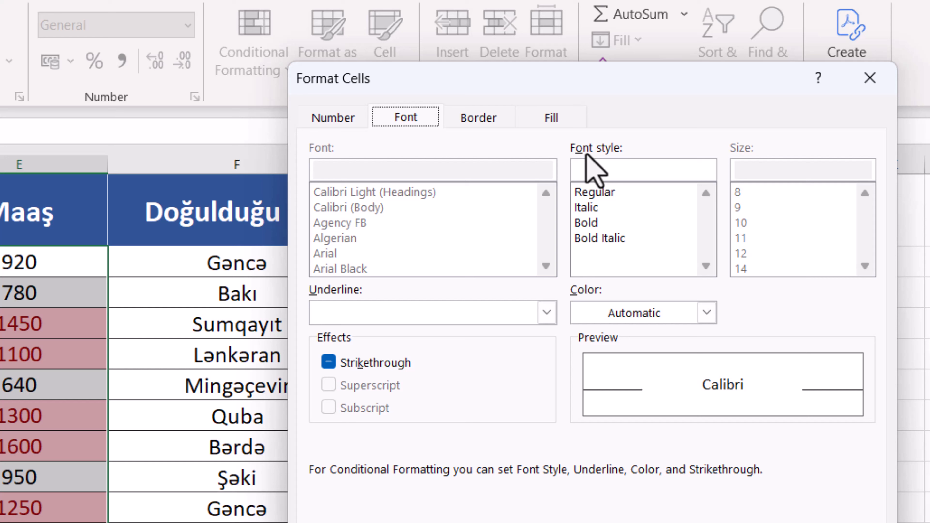
pyautogui.click(549, 118)
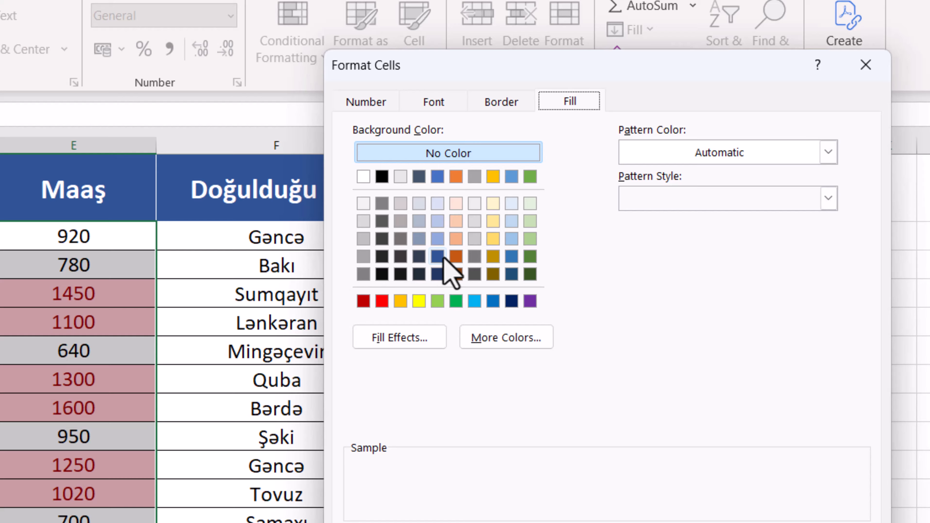
pyautogui.click(410, 283)
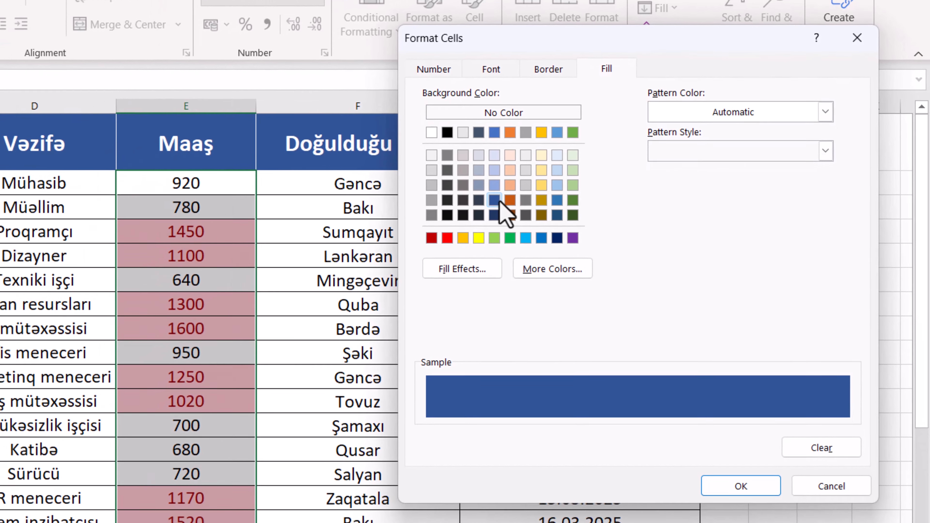
# - Add an outline border and white font color to the custom format, and apply the Greater Than rule
pyautogui.click(550, 68)
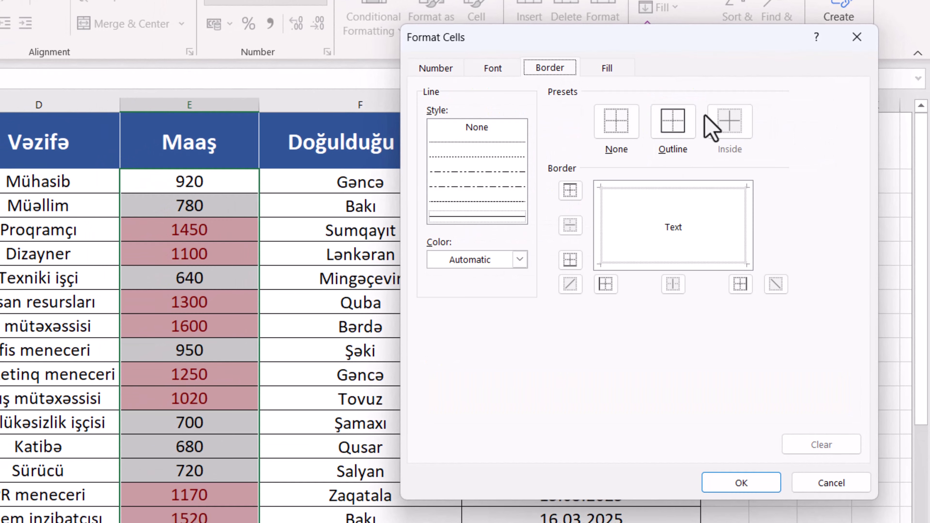
pyautogui.click(675, 136)
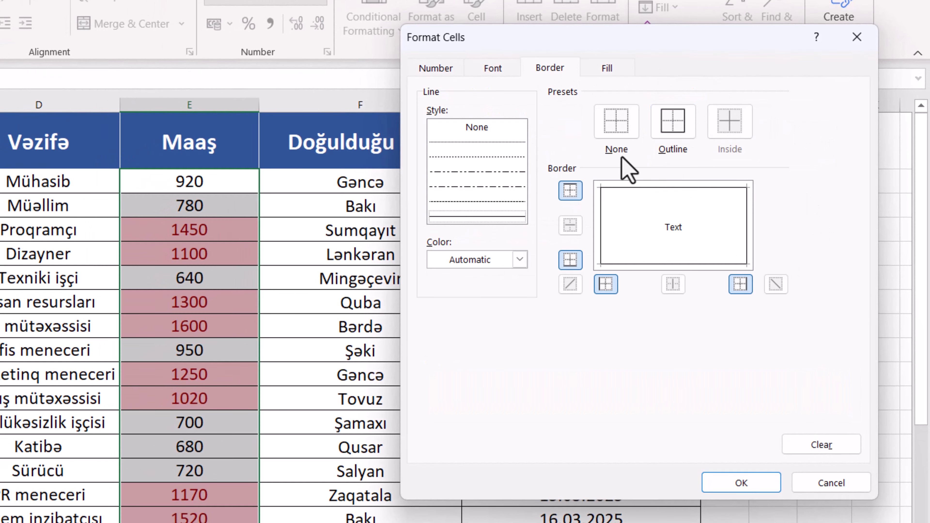
pyautogui.click(490, 70)
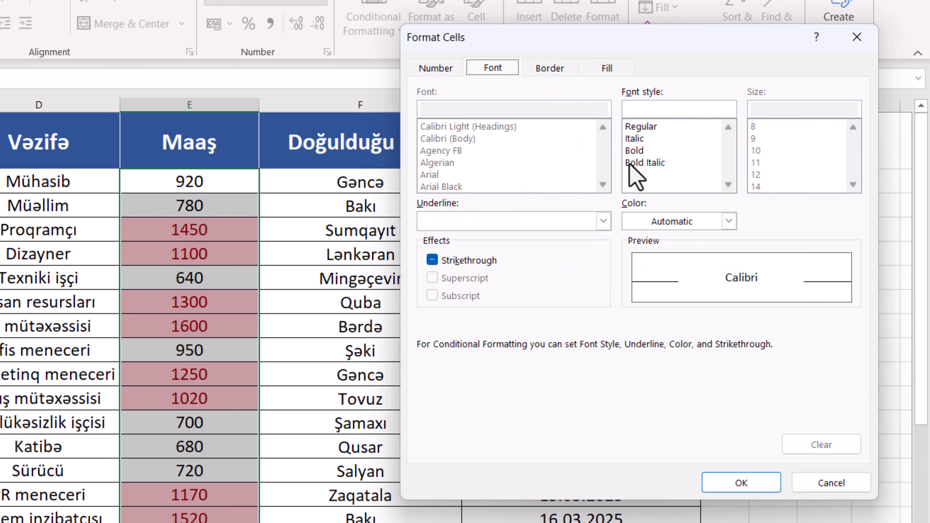
pyautogui.click(672, 222)
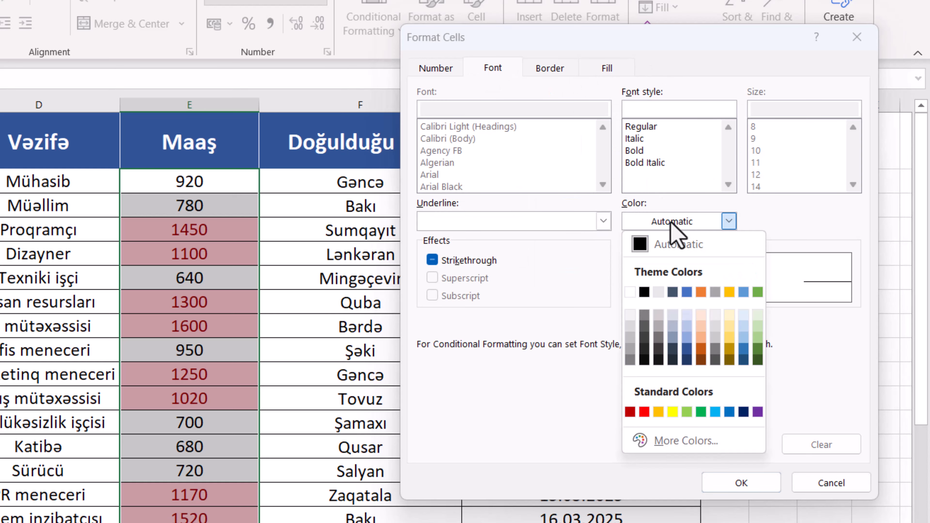
pyautogui.click(629, 292)
pyautogui.click(742, 484)
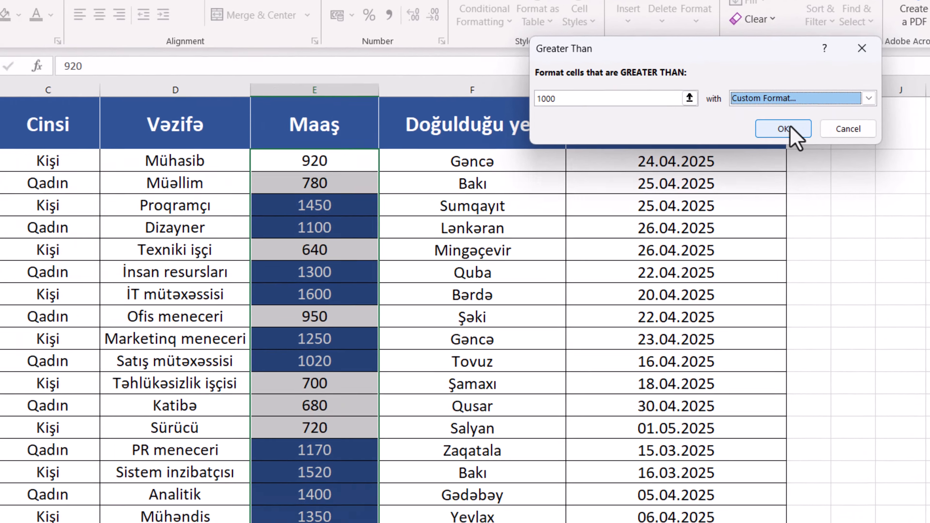
pyautogui.click(700, 147)
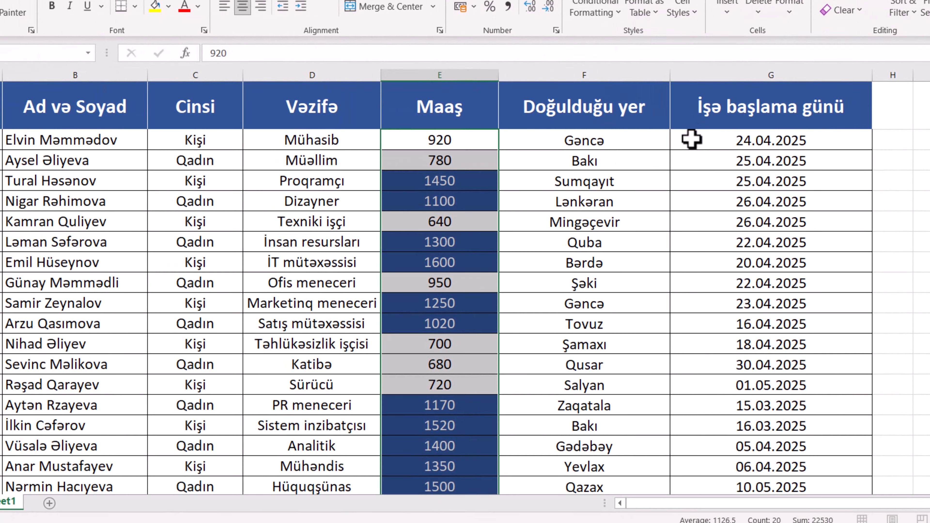
# - Examine the Maaş column to see which salaries the rule highlights, including the last row's value equal to the threshold
pyautogui.click(425, 198)
pyautogui.scroll(-2, 439, 183)
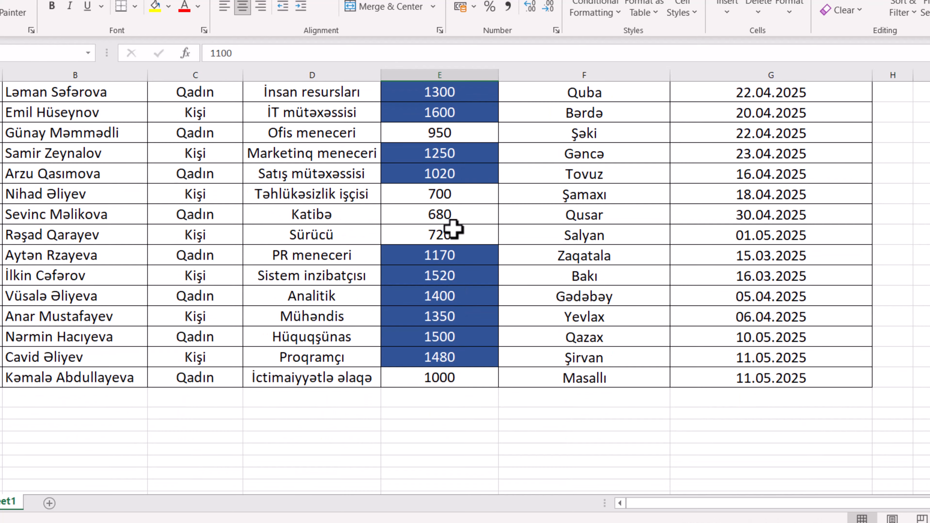
pyautogui.scroll(2, 479, 307)
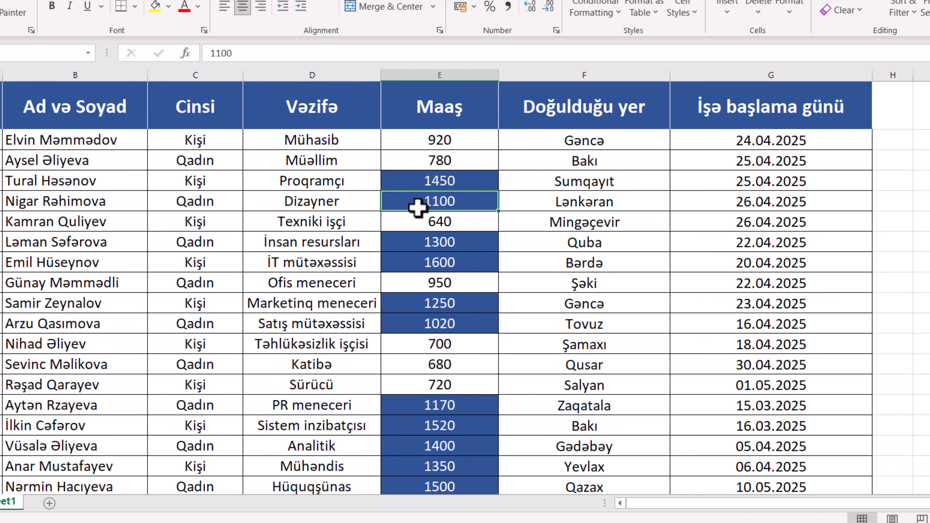
pyautogui.scroll(-3, 436, 201)
pyautogui.scroll(2, 443, 291)
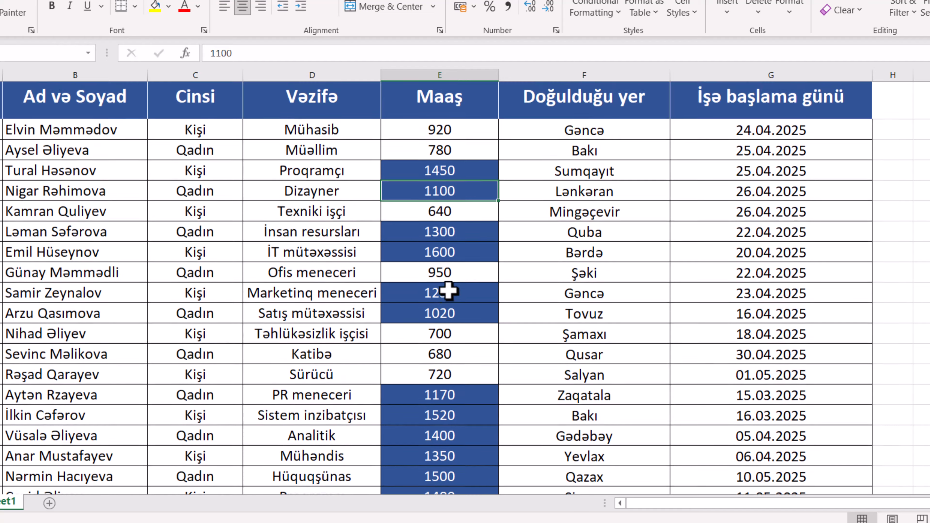
pyautogui.scroll(-2, 440, 268)
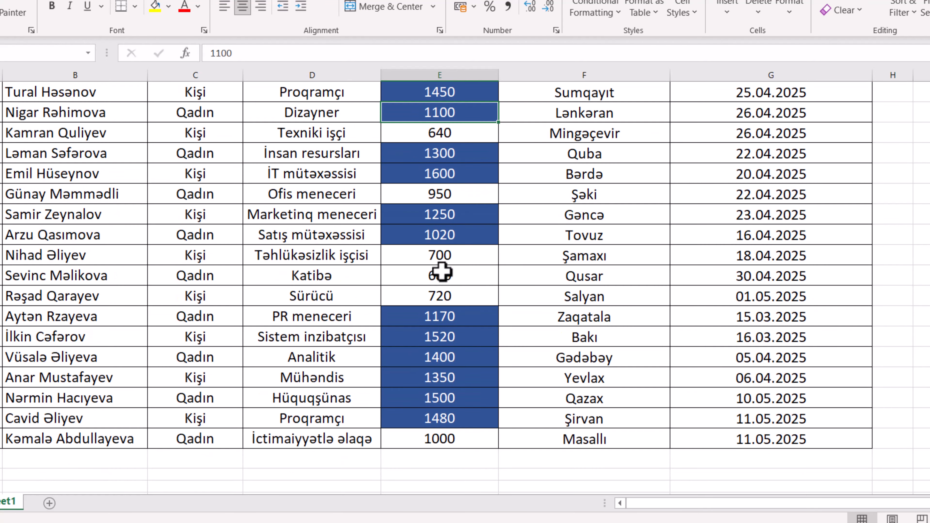
pyautogui.click(439, 440)
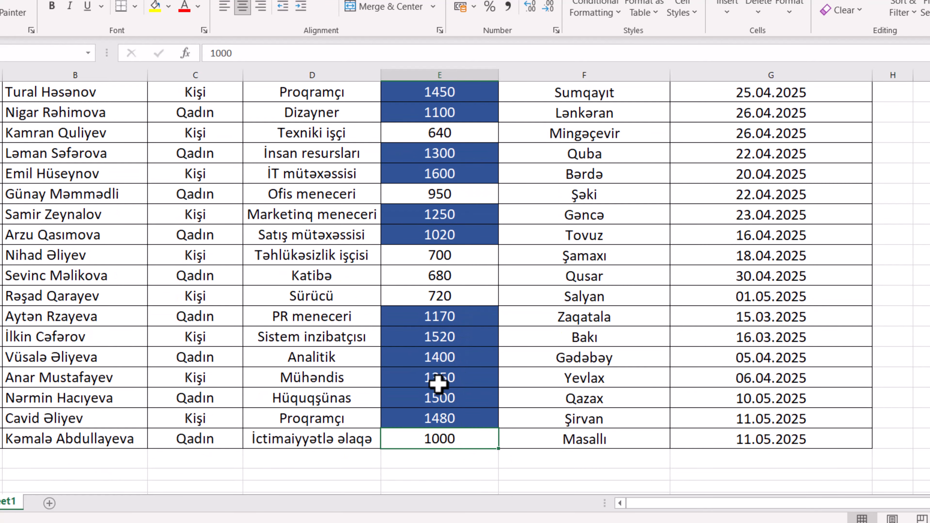
pyautogui.scroll(2, 439, 384)
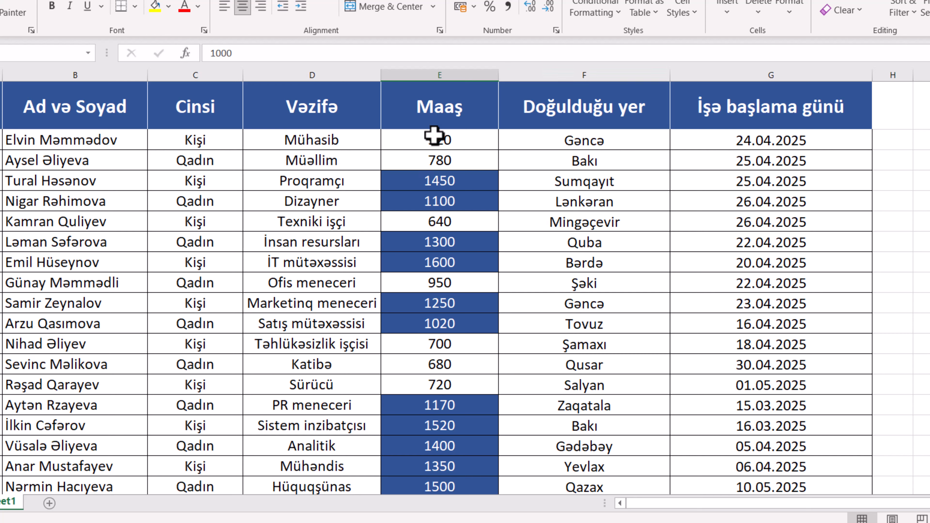
# - Clear the conditional formatting rules from the Maaş salaries E2:E21 and undo the clearing
pyautogui.click(595, 9)
pyautogui.moveTo(425, 422)
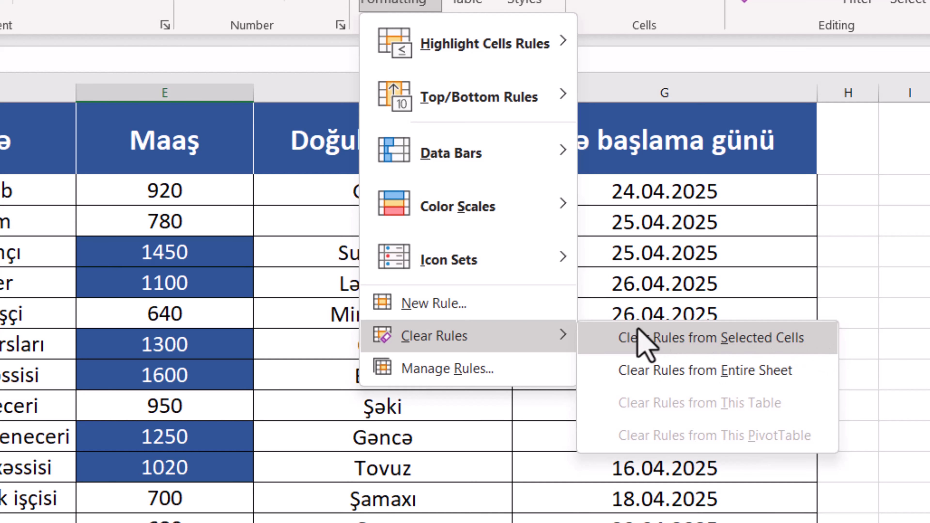
pyautogui.click(167, 191)
pyautogui.moveTo(167, 191); pyautogui.dragTo(431, 455)
pyautogui.scroll(1, 440, 238)
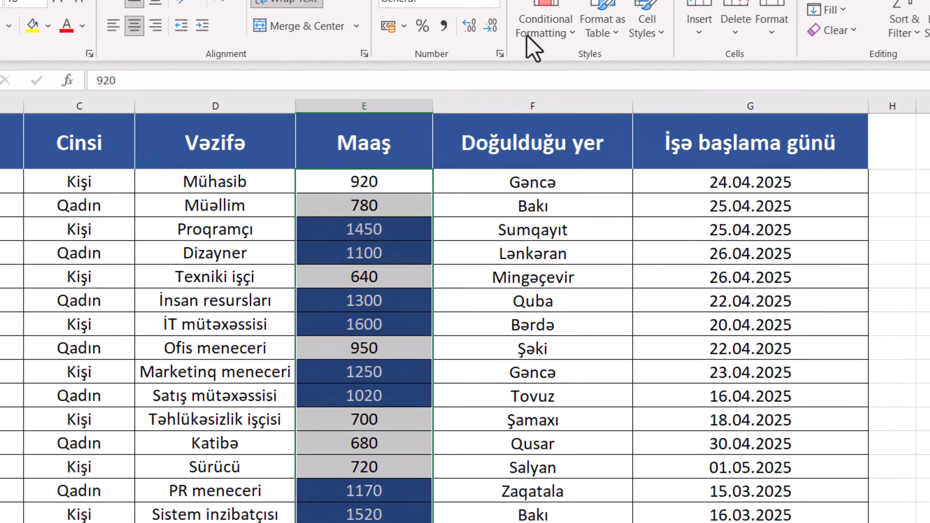
pyautogui.click(549, 71)
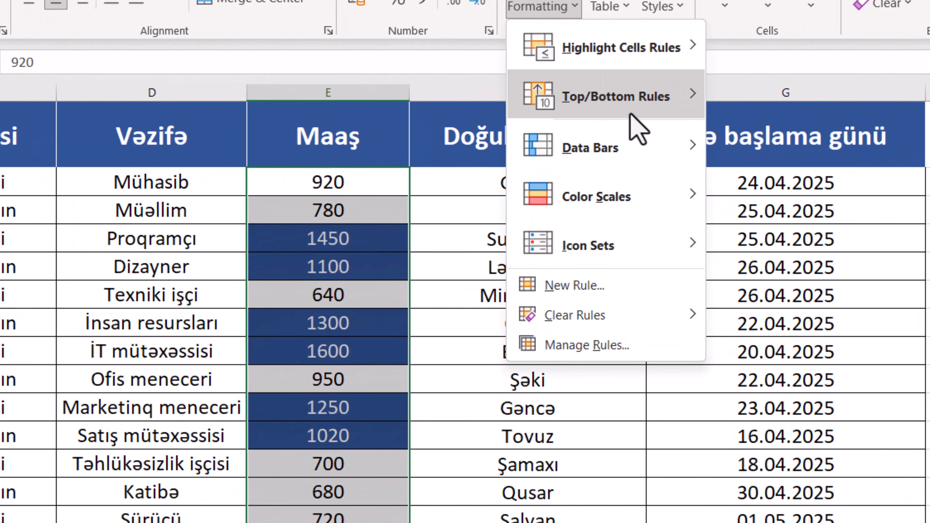
pyautogui.moveTo(619, 315)
pyautogui.click(783, 316)
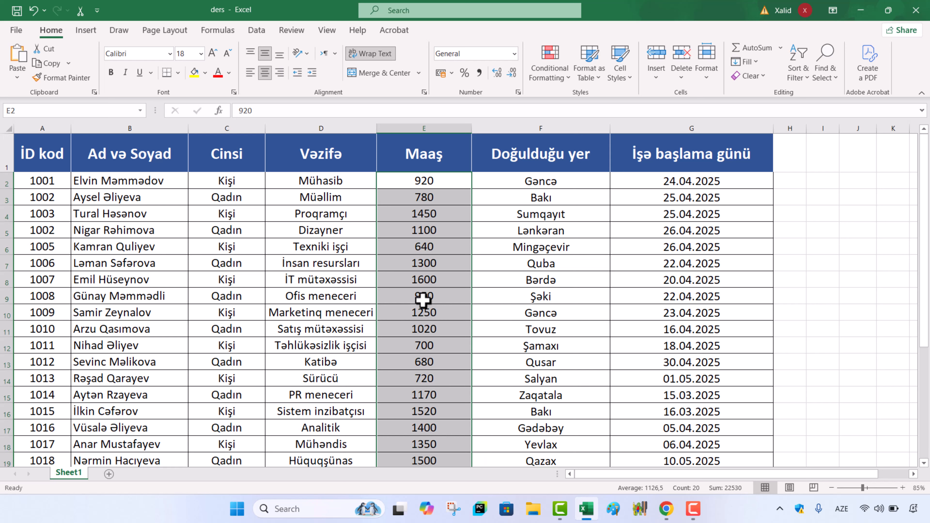
pyautogui.hotkey('ctrl', 'z')
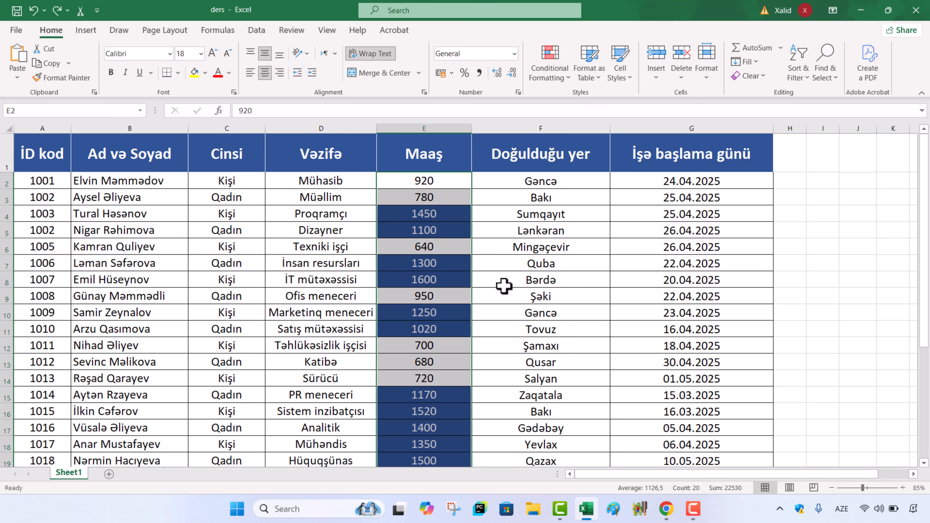
pyautogui.click(654, 270)
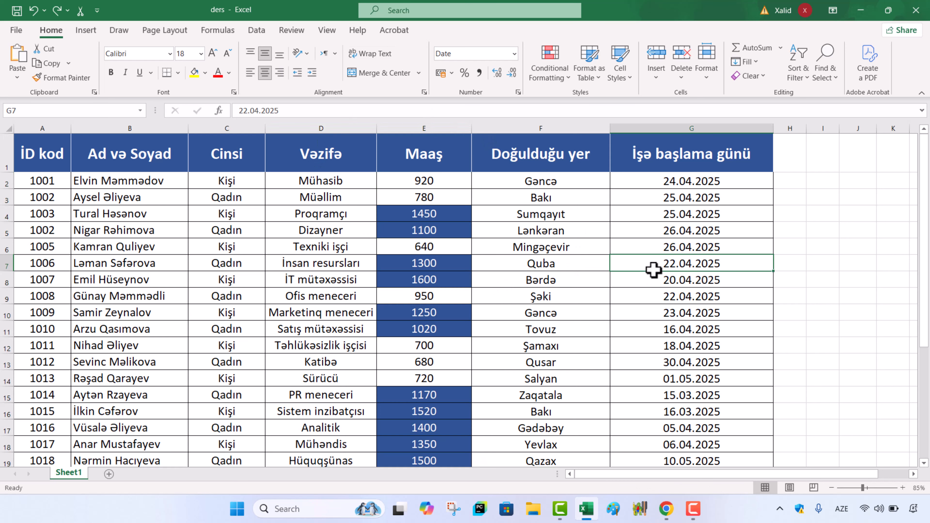
# - Enter 5 in the empty cell I3 beside the table
pyautogui.click(814, 199)
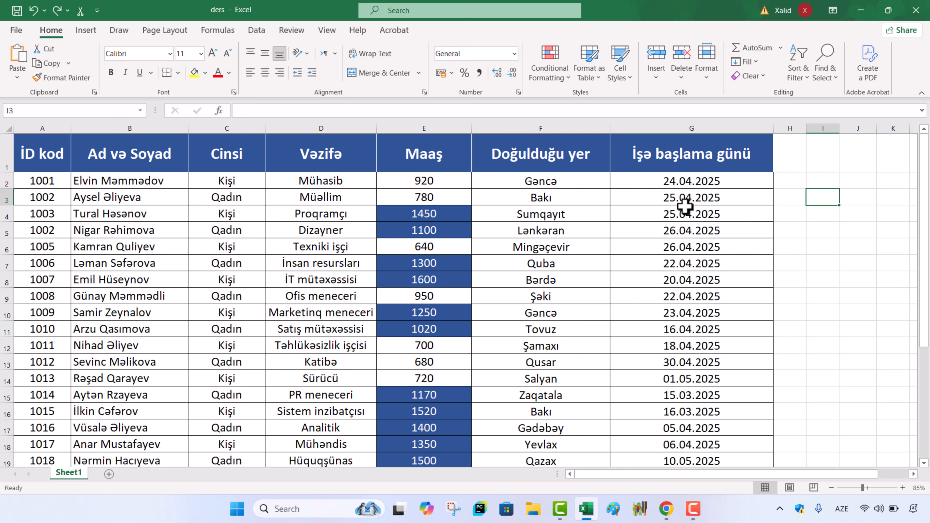
pyautogui.write('5')
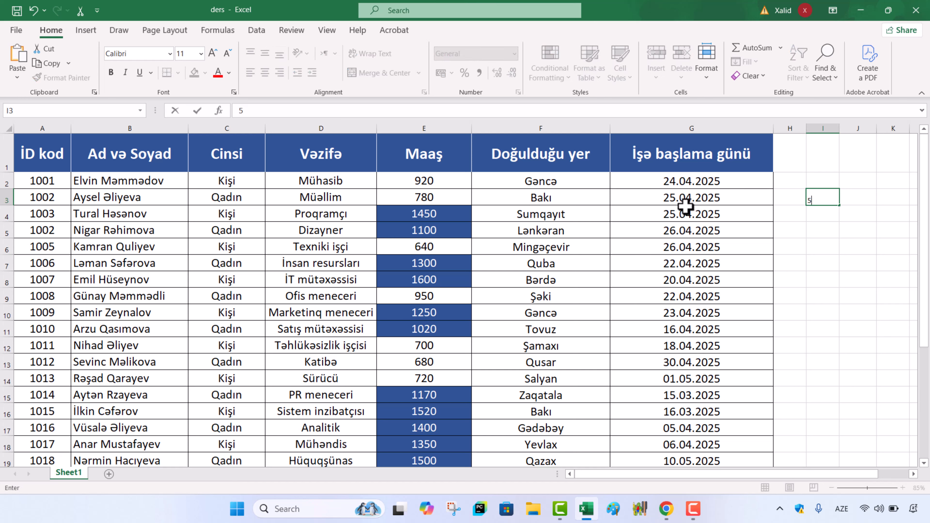
pyautogui.click(851, 240)
# - Apply a Greater Than 3 highlight rule to cell I3 with Light Red Fill with Dark Red Text
pyautogui.click(823, 197)
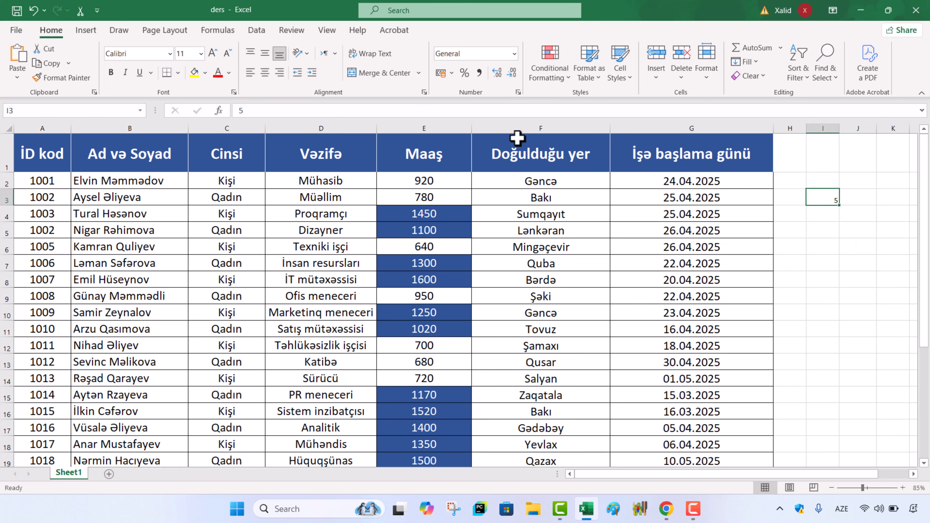
pyautogui.click(567, 76)
pyautogui.moveTo(632, 108)
pyautogui.click(700, 103)
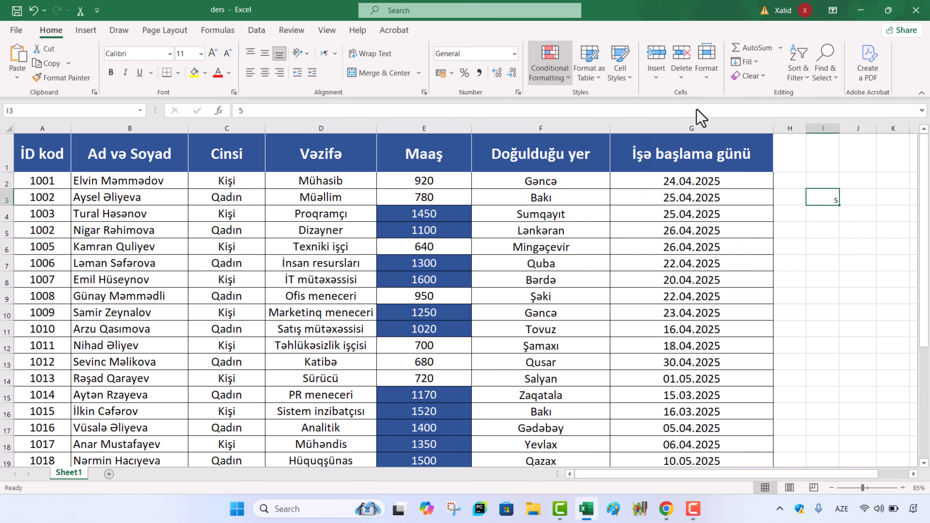
pyautogui.write('3')
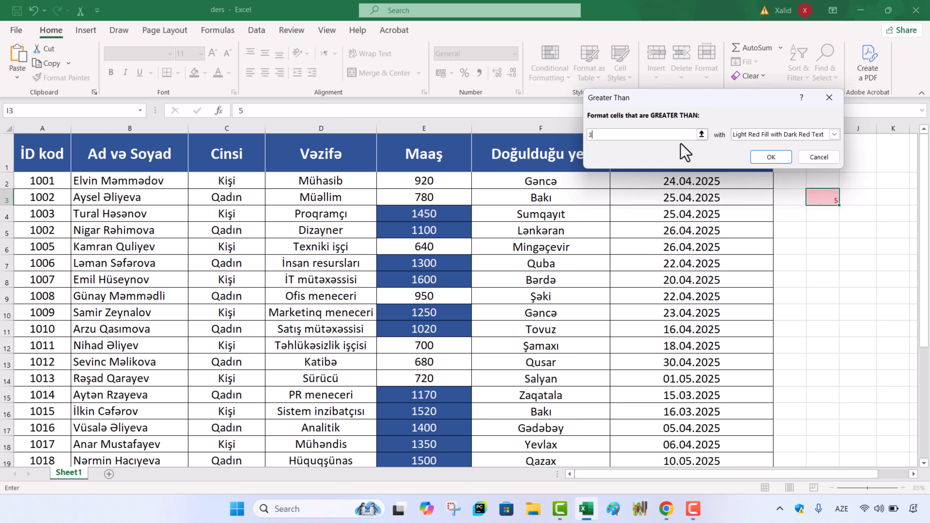
pyautogui.click(768, 157)
pyautogui.click(852, 242)
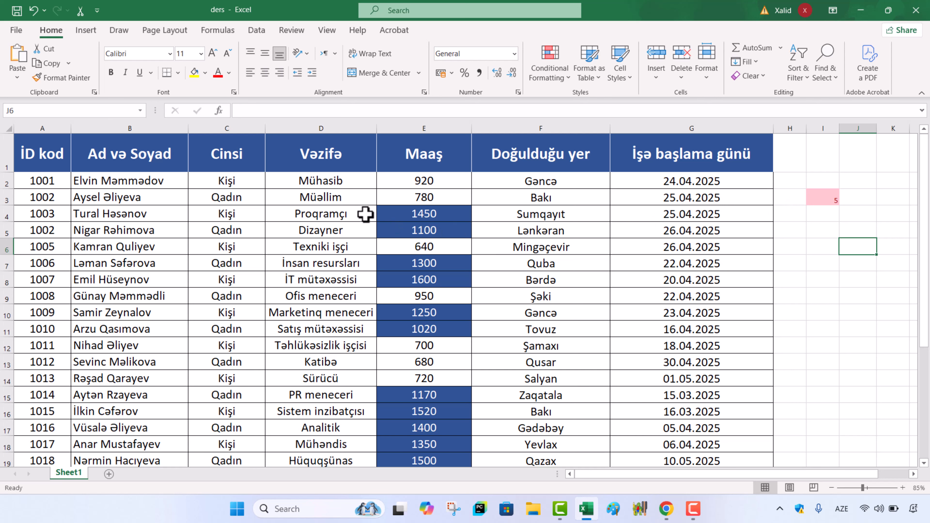
# - Clear the conditional formatting rules from only the selected Maaş salaries E2:E21, then undo the clearing
pyautogui.click(411, 175)
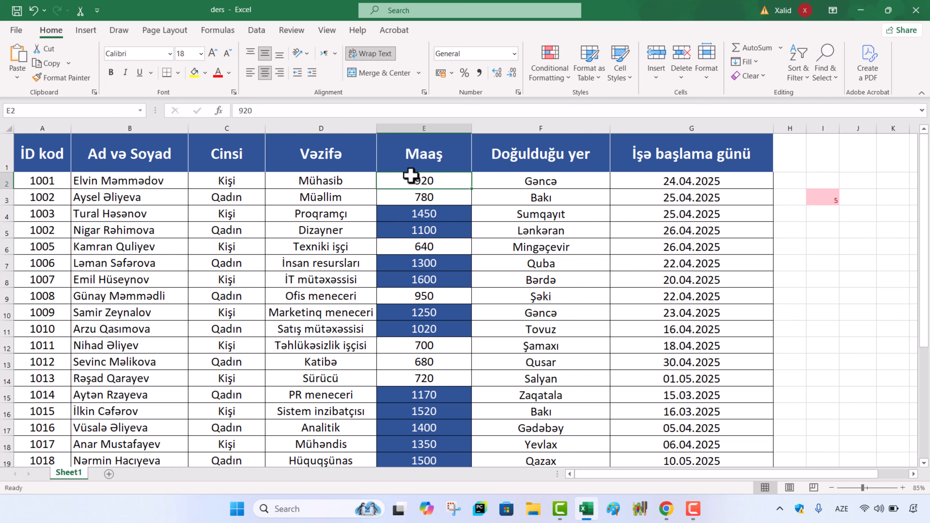
pyautogui.hotkey('ctrl', 'shift', 'Down')
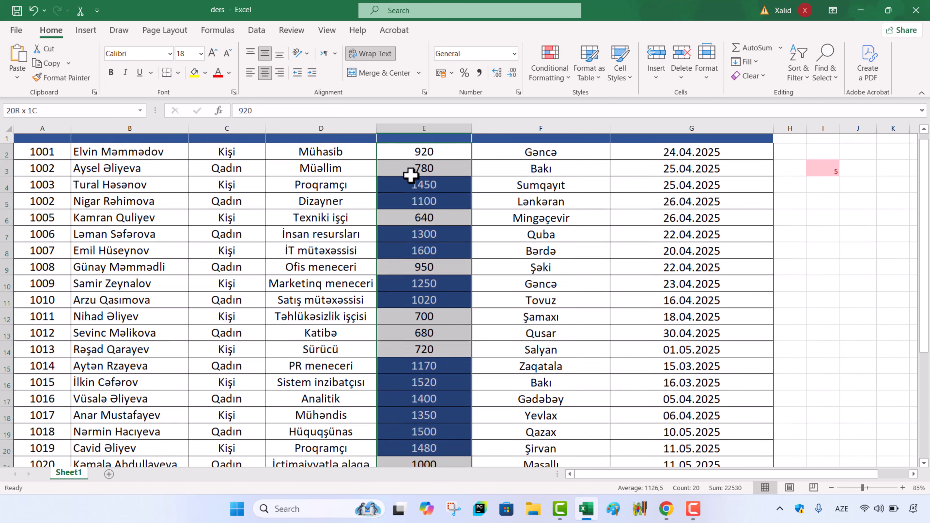
pyautogui.scroll(1, 423, 239)
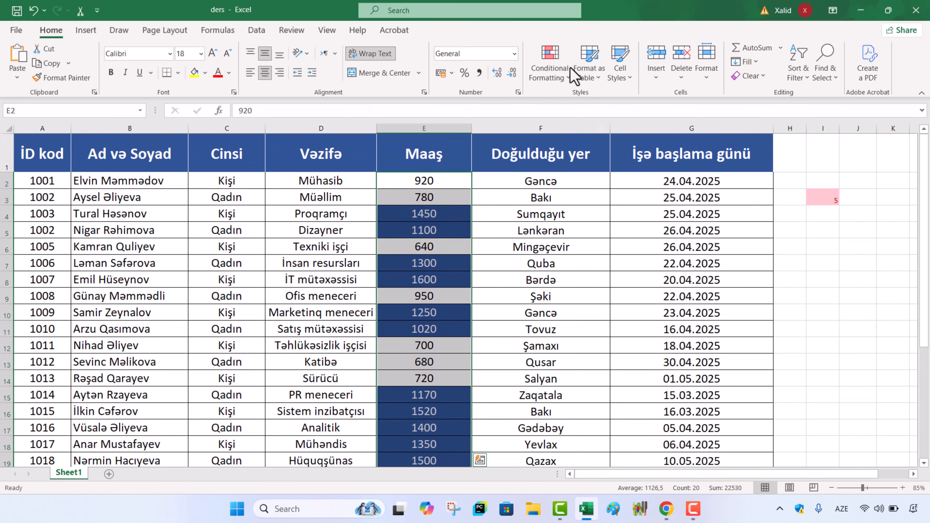
pyautogui.click(550, 66)
pyautogui.moveTo(565, 245)
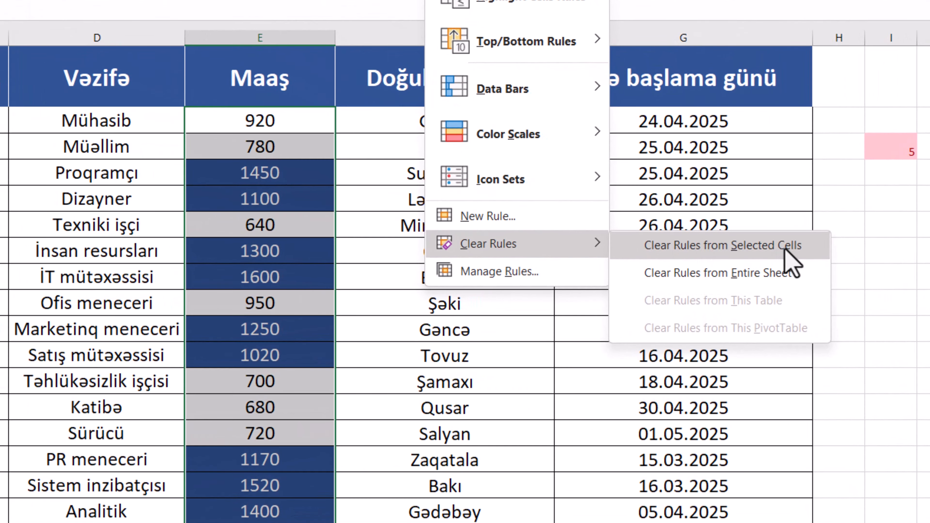
pyautogui.click(785, 250)
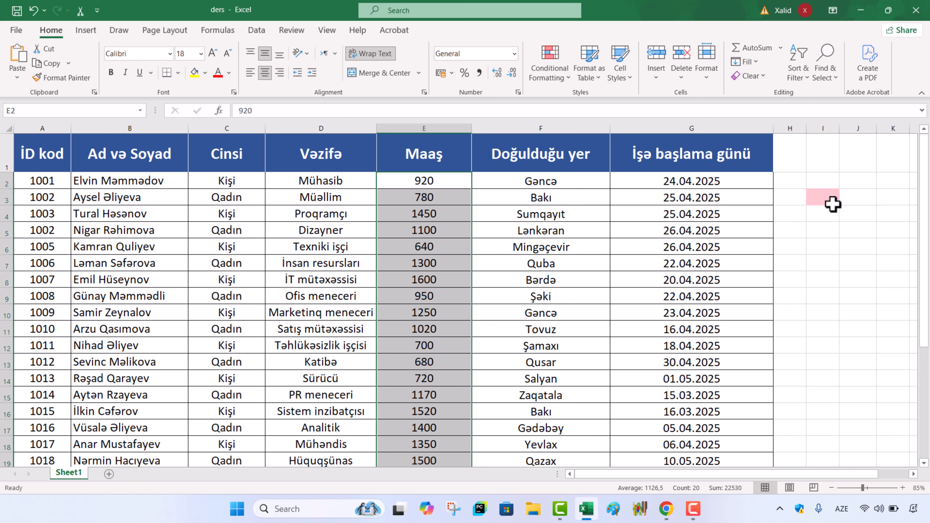
pyautogui.hotkey('ctrl', 'z')
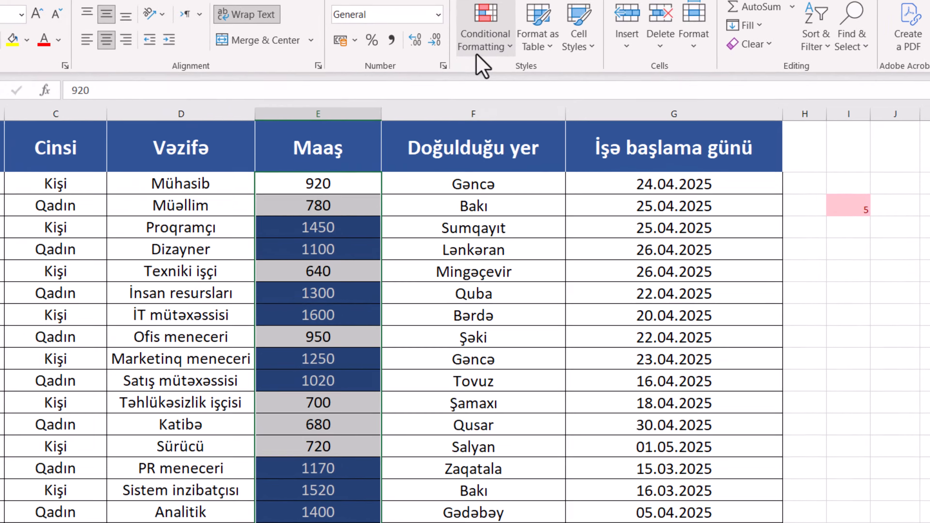
# - Clear the conditional formatting rules from the entire sheet and undo that clearing
pyautogui.click(549, 70)
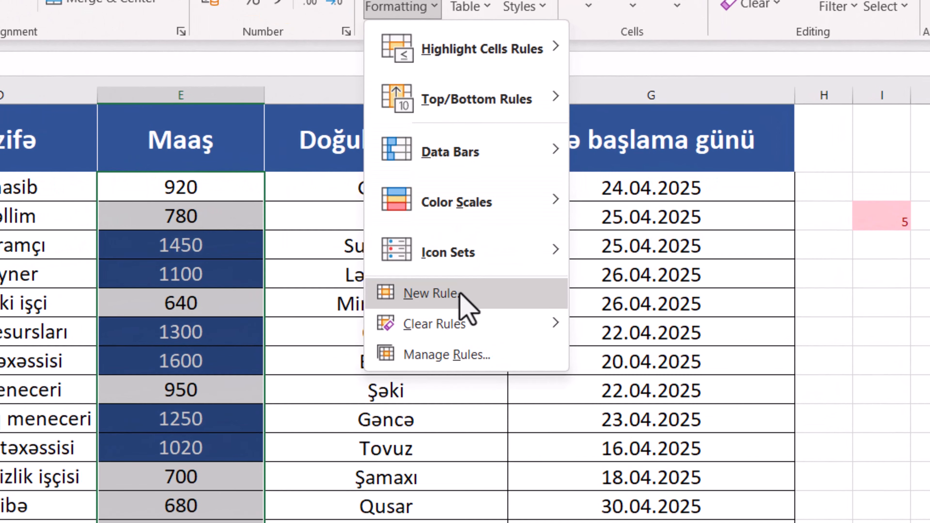
pyautogui.moveTo(460, 334)
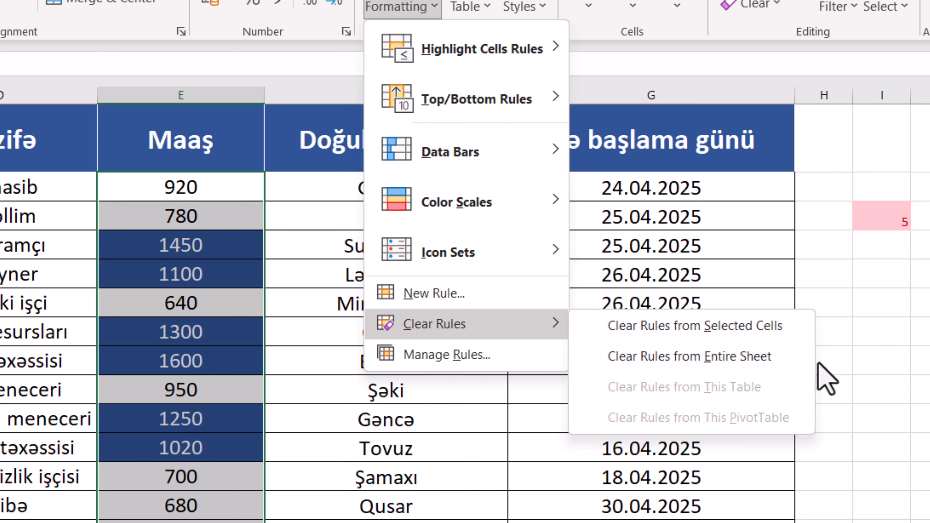
pyautogui.click(770, 357)
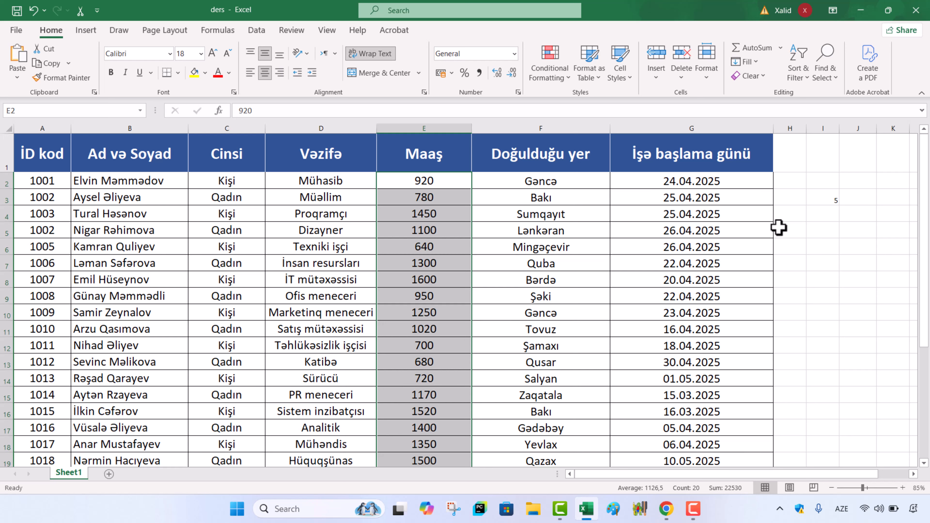
pyautogui.click(828, 199)
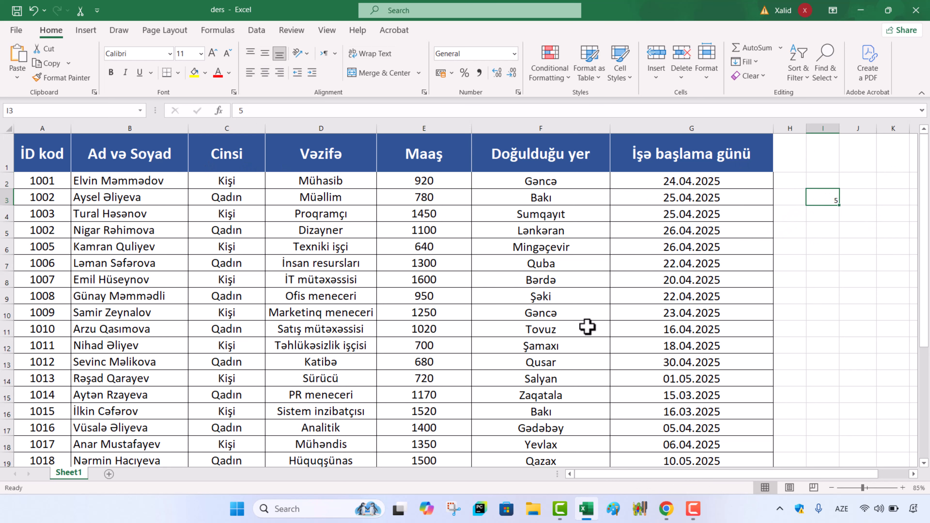
pyautogui.hotkey('ctrl', 'z')
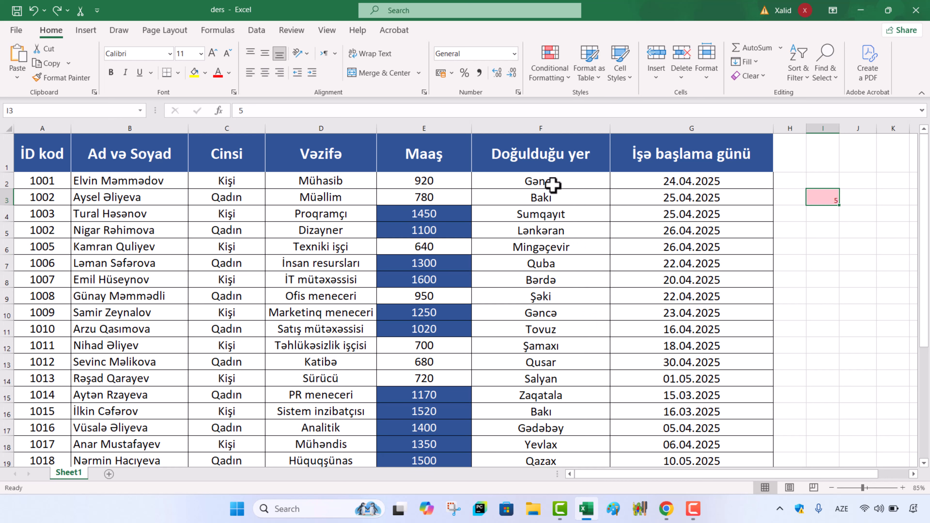
# - Check which Clear Rules options are available while cell I3 and the plain data range are in use
pyautogui.click(553, 75)
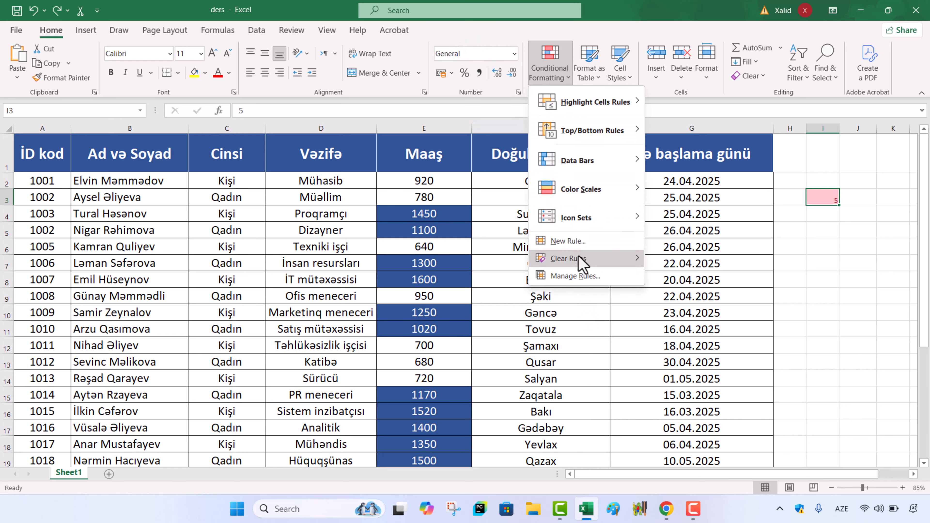
pyautogui.moveTo(578, 259)
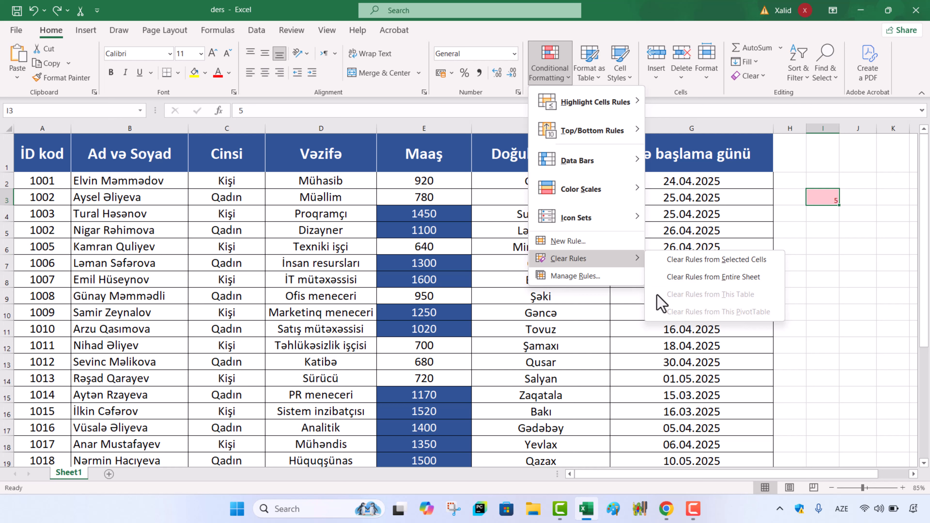
pyautogui.click(590, 361)
pyautogui.moveTo(30, 150); pyautogui.dragTo(730, 395)
pyautogui.click(364, 306)
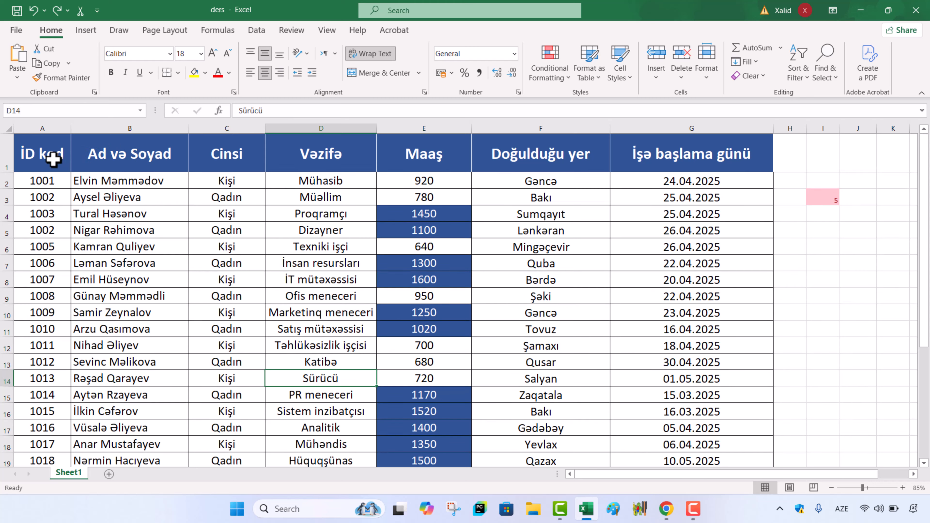
# - Convert the employee data A1:G21 into a table with headers
pyautogui.click(87, 31)
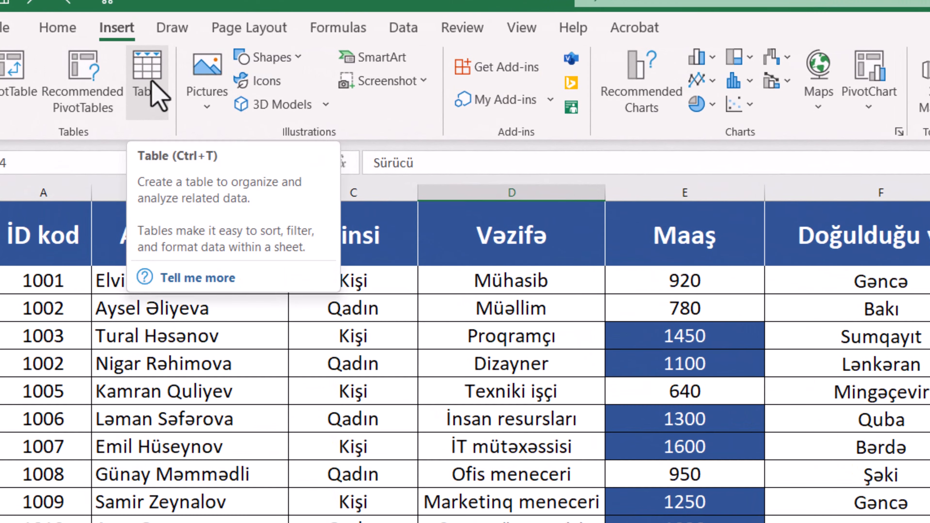
pyautogui.click(147, 82)
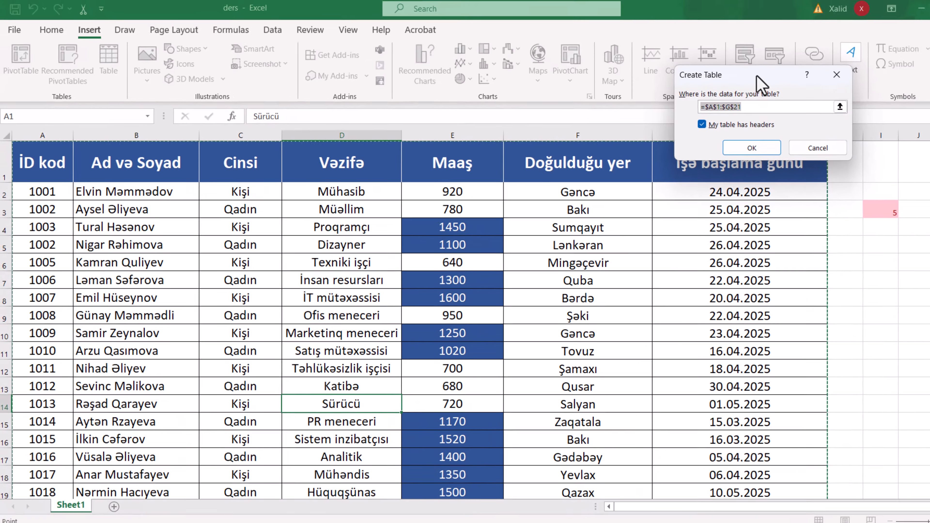
pyautogui.moveTo(756, 77); pyautogui.dragTo(769, 101)
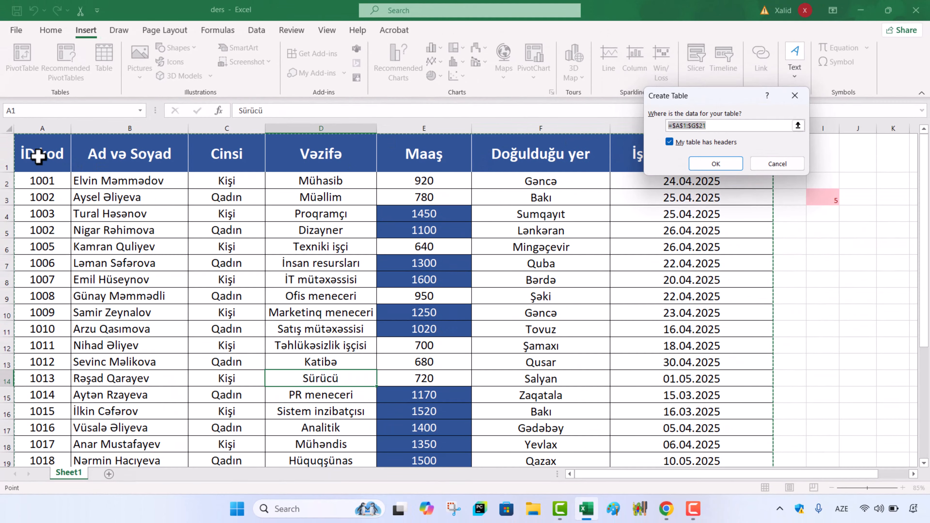
pyautogui.moveTo(25, 150); pyautogui.dragTo(720, 426)
pyautogui.click(712, 163)
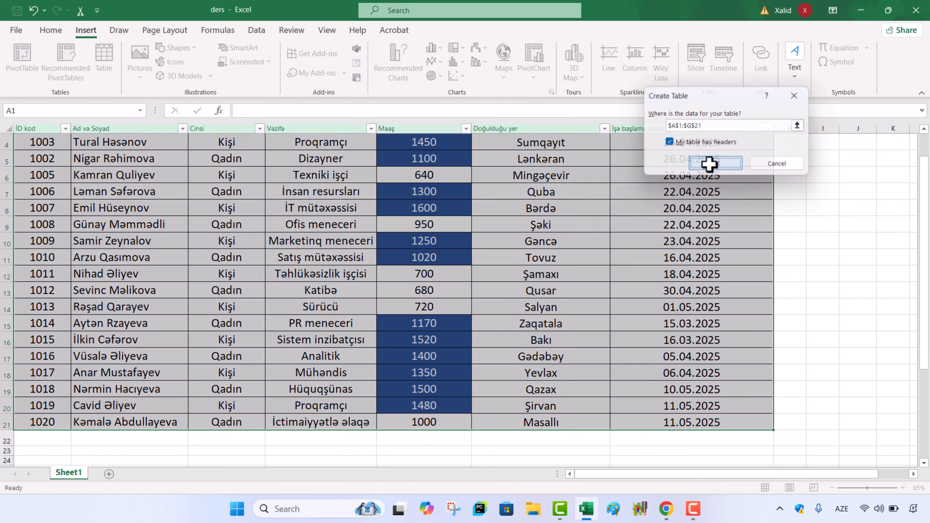
pyautogui.scroll(1, 520, 196)
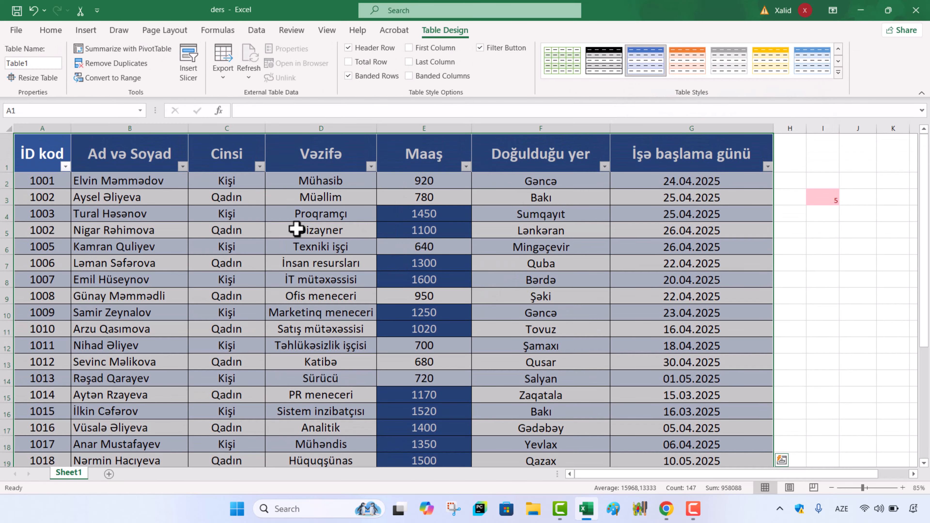
# - Fill the table's data rows A2:G21 with the white theme colour
pyautogui.click(321, 229)
pyautogui.moveTo(46, 180); pyautogui.dragTo(637, 440)
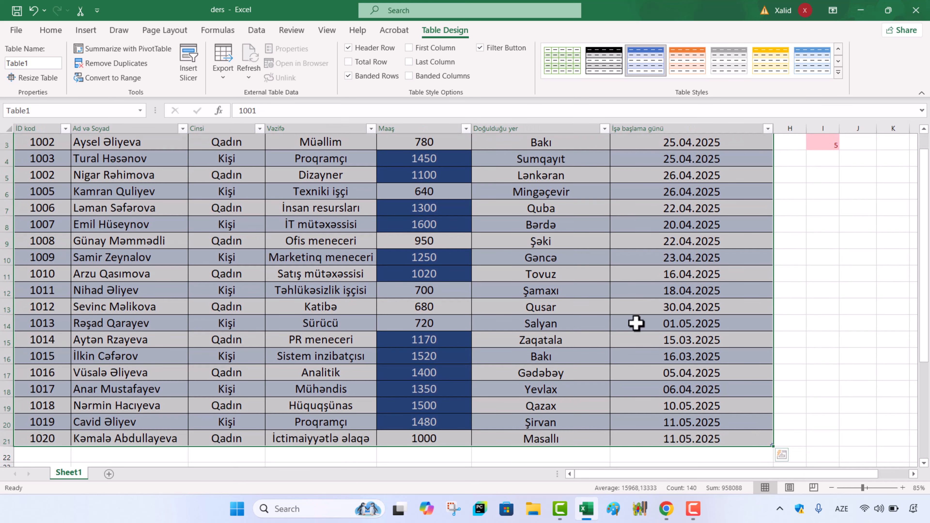
pyautogui.click(46, 31)
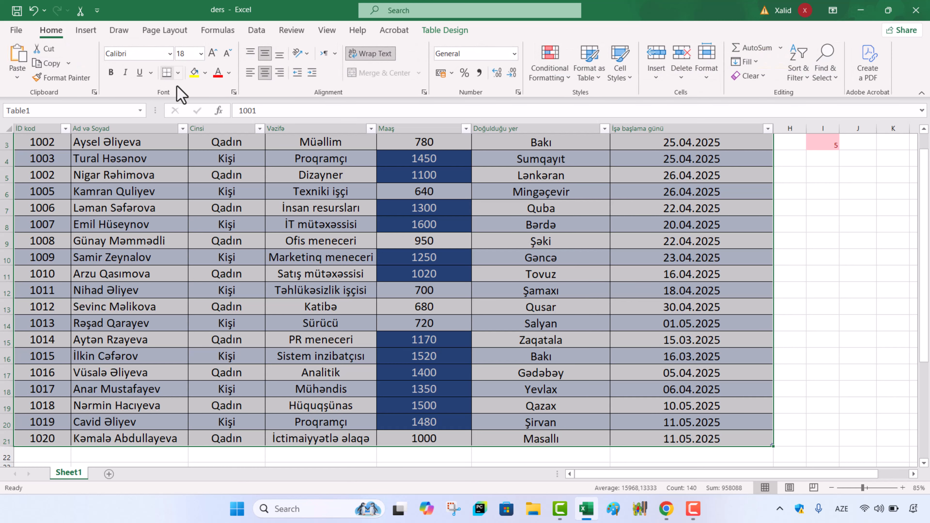
pyautogui.click(205, 72)
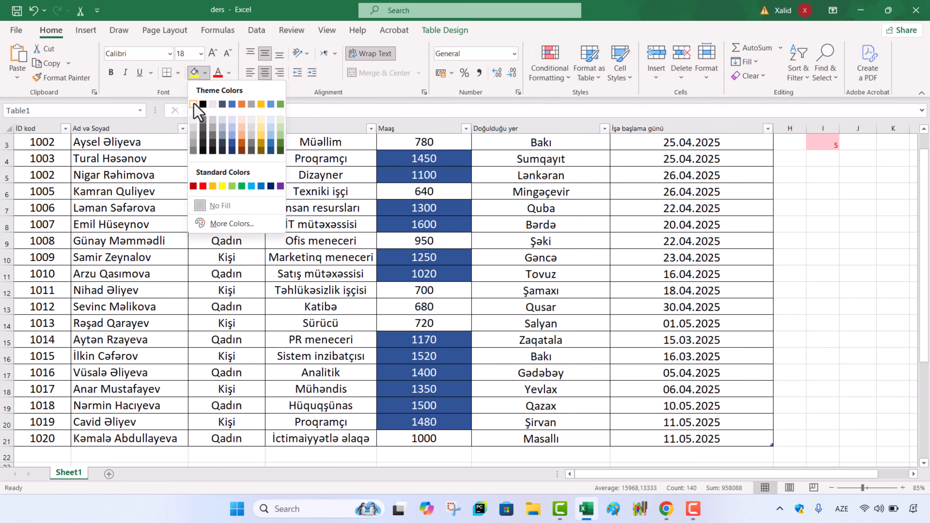
pyautogui.scroll(1, 590, 324)
pyautogui.click(589, 323)
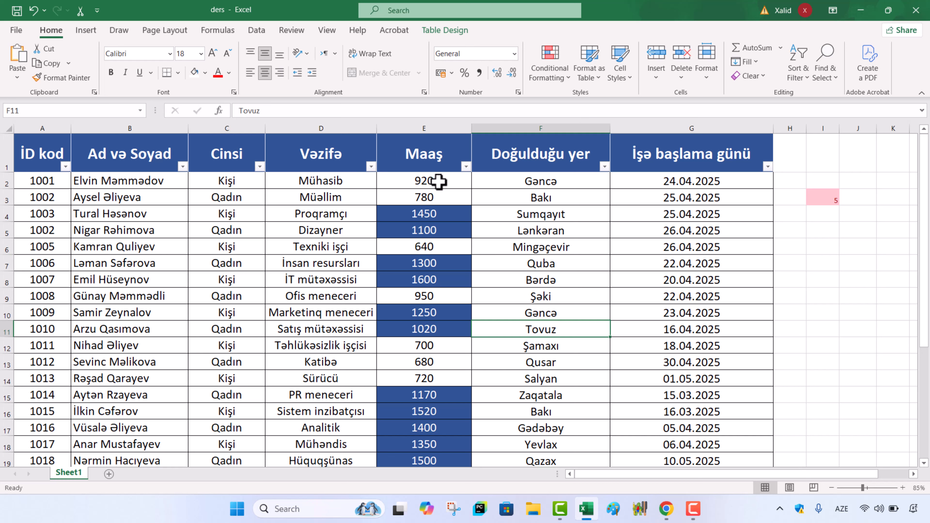
pyautogui.click(476, 232)
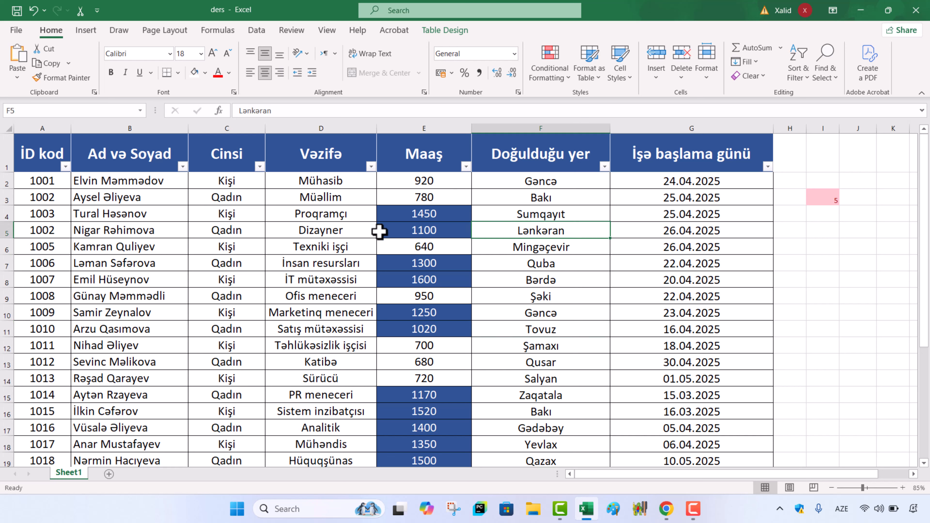
pyautogui.click(834, 198)
pyautogui.click(427, 219)
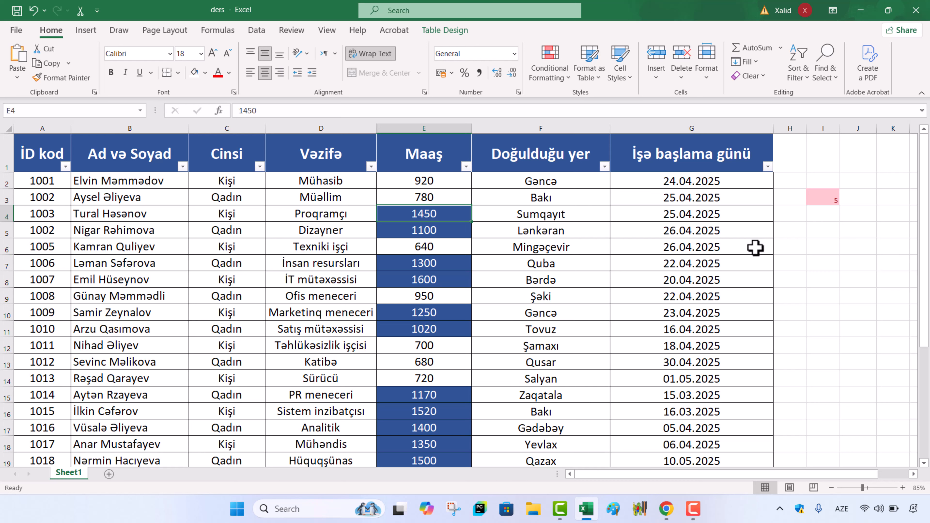
pyautogui.click(822, 195)
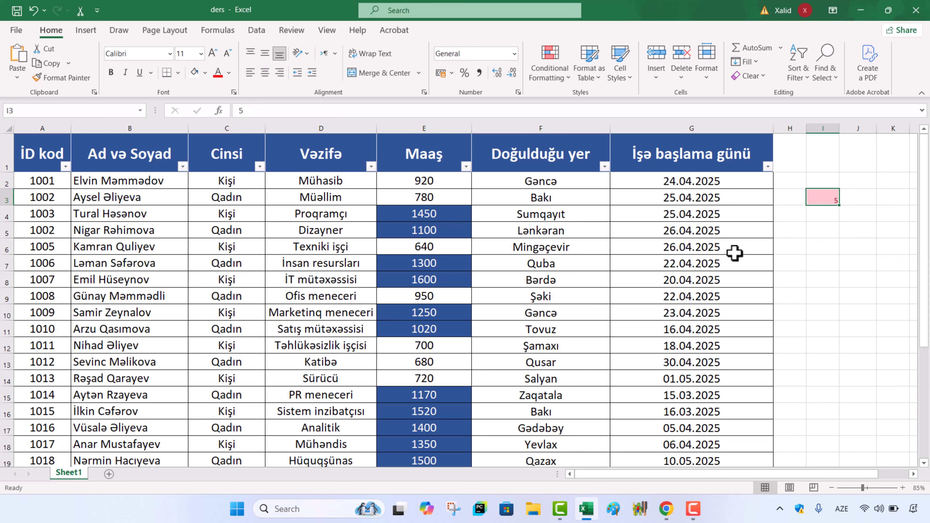
# - Clear the conditional formatting rules from this table with cell E4 selected, and undo the clearing
pyautogui.click(424, 213)
pyautogui.click(550, 67)
pyautogui.moveTo(568, 258)
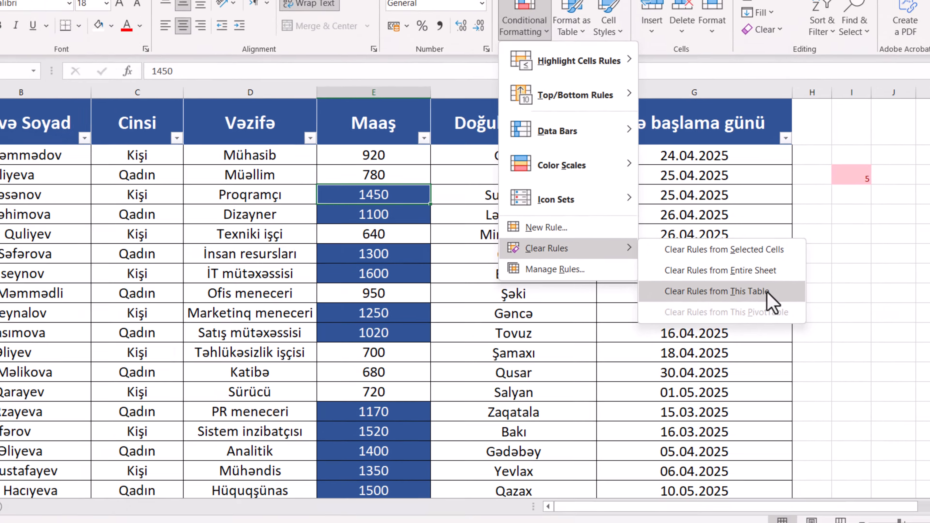
pyautogui.click(767, 295)
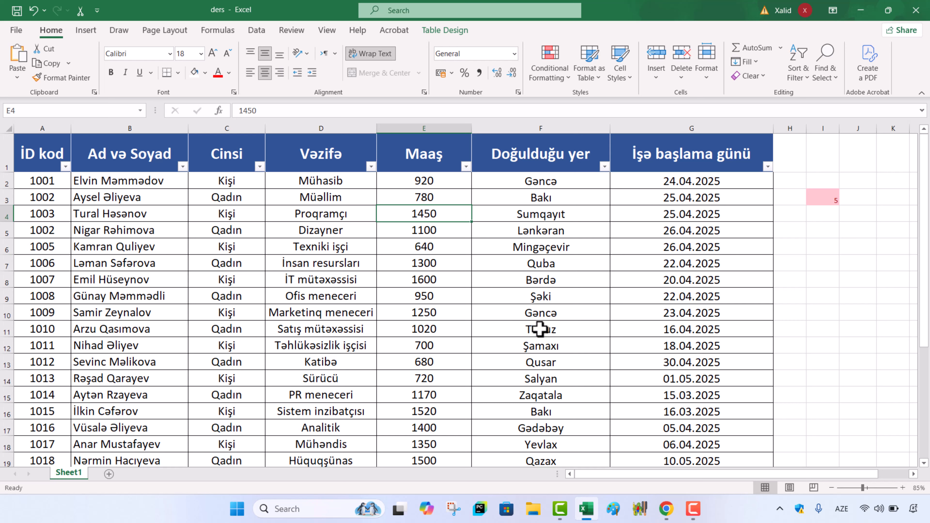
pyautogui.hotkey('ctrl', 'z')
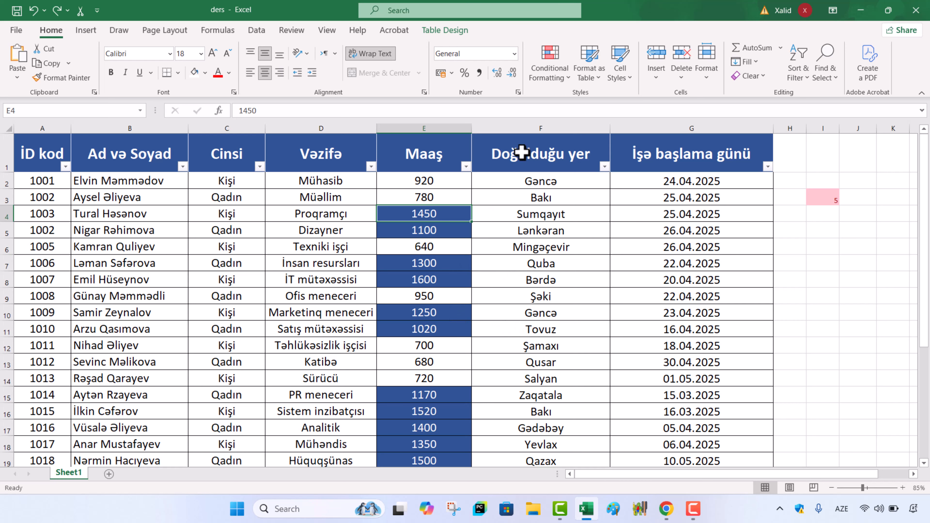
# - Clear all conditional formatting rules from the entire sheet
pyautogui.click(560, 80)
pyautogui.moveTo(585, 259)
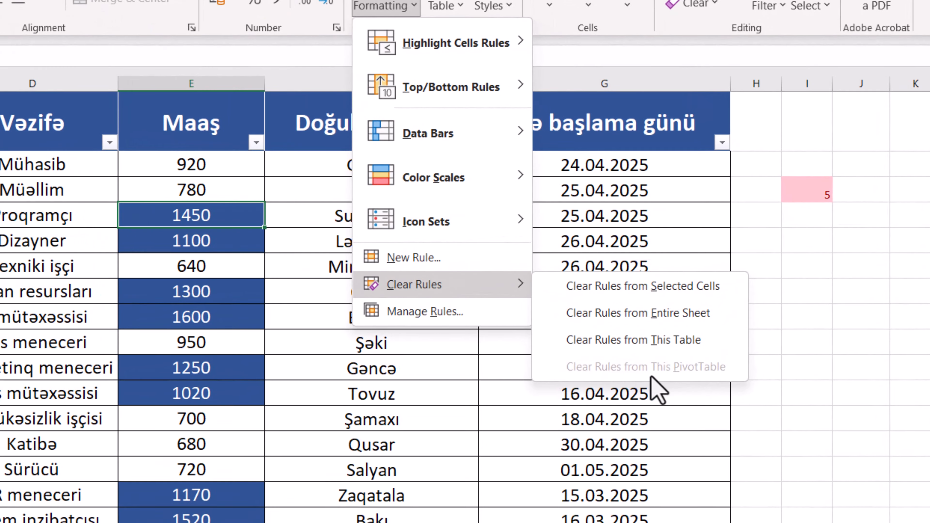
pyautogui.click(637, 313)
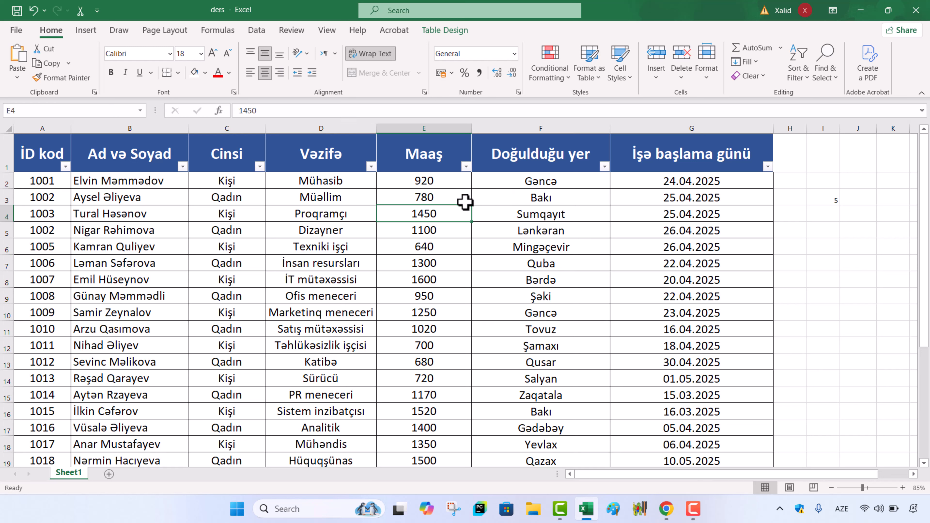
# - Highlight the salaries in E2:E21 that are less than 1000 with Light Red Fill with Dark Red Text, and undo the rule
pyautogui.click(454, 182)
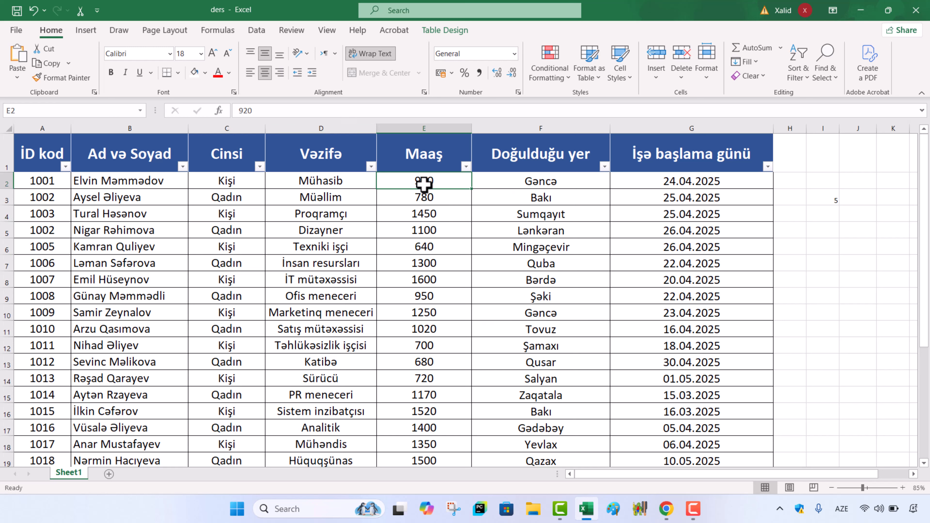
pyautogui.hotkey('ctrl', 'shift', 'Down')
pyautogui.click(550, 62)
pyautogui.moveTo(603, 100)
pyautogui.click(710, 130)
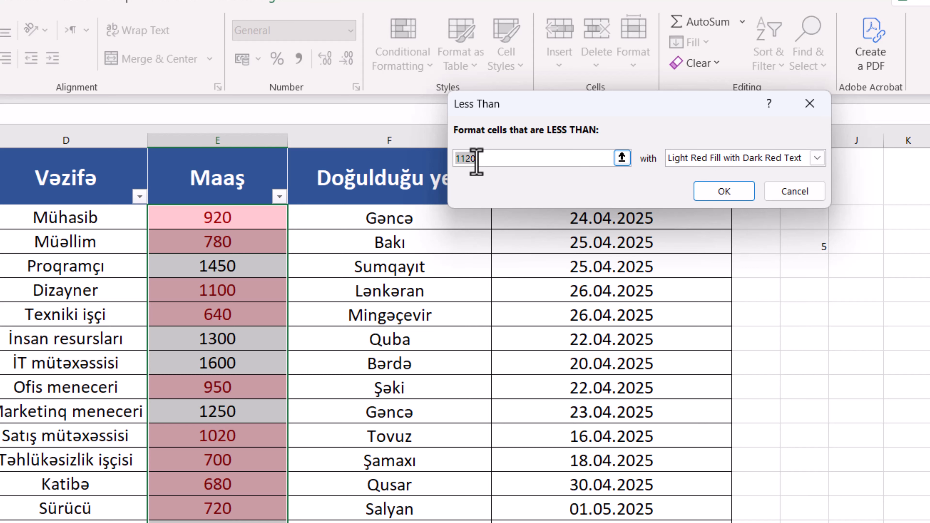
pyautogui.write('100')
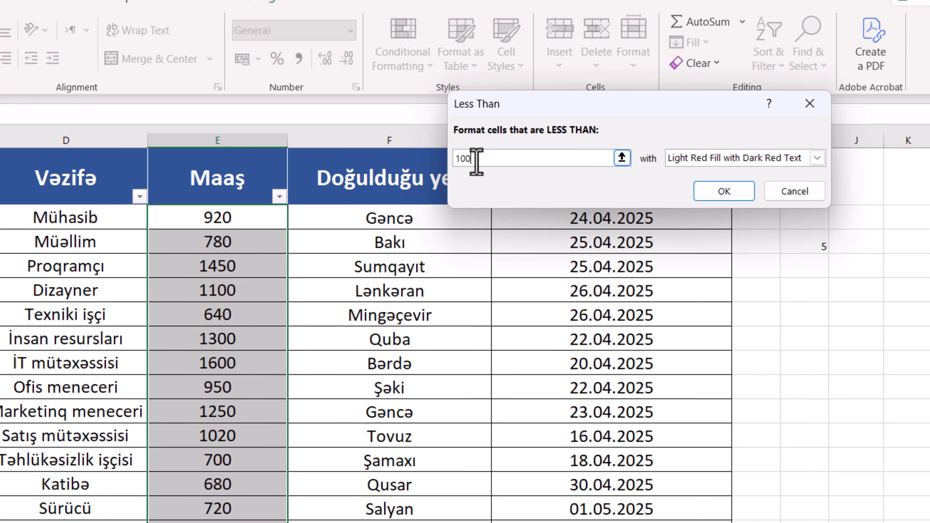
pyautogui.write('0')
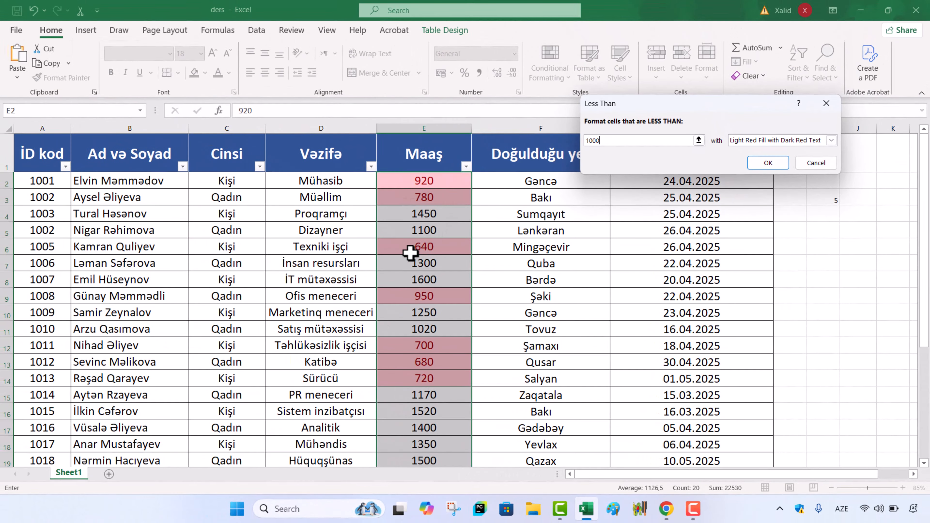
pyautogui.click(767, 163)
pyautogui.hotkey('ctrl', 'z')
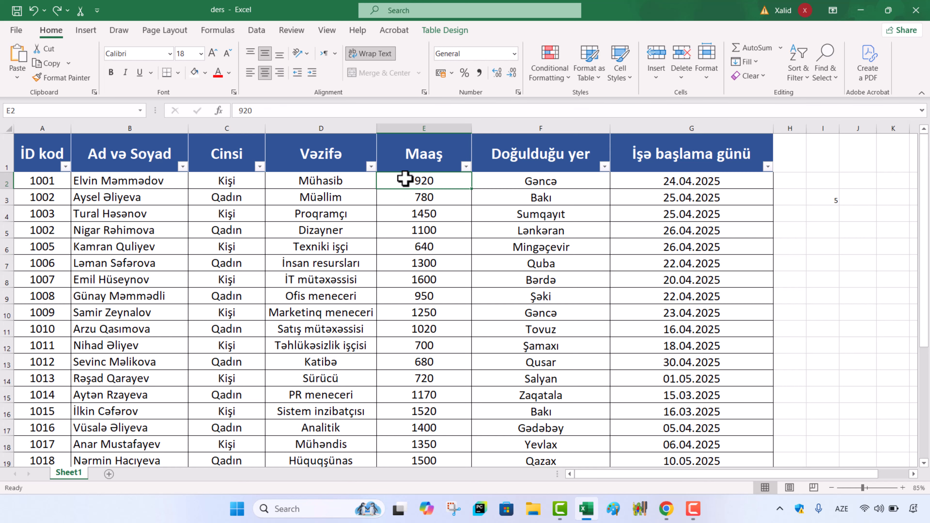
pyautogui.hotkey('ctrl', 'shift', 'Down')
pyautogui.scroll(1, 405, 178)
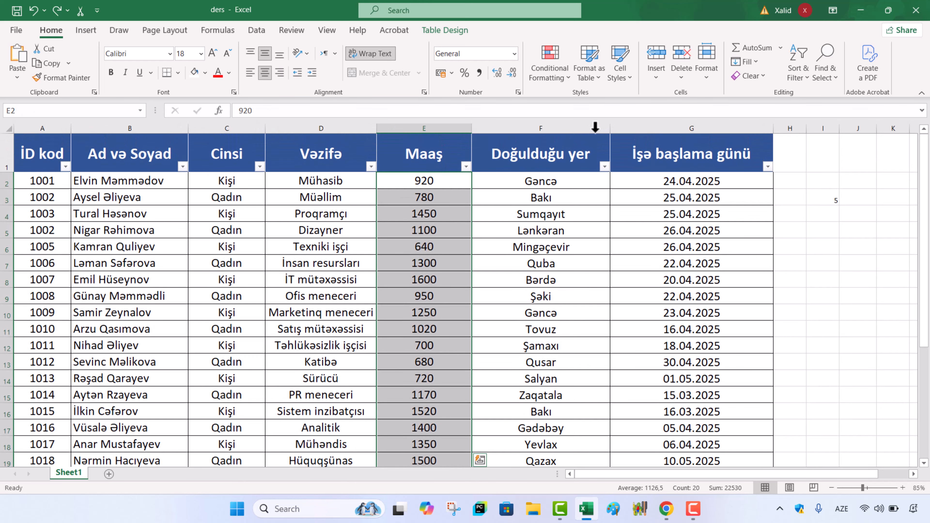
pyautogui.click(564, 71)
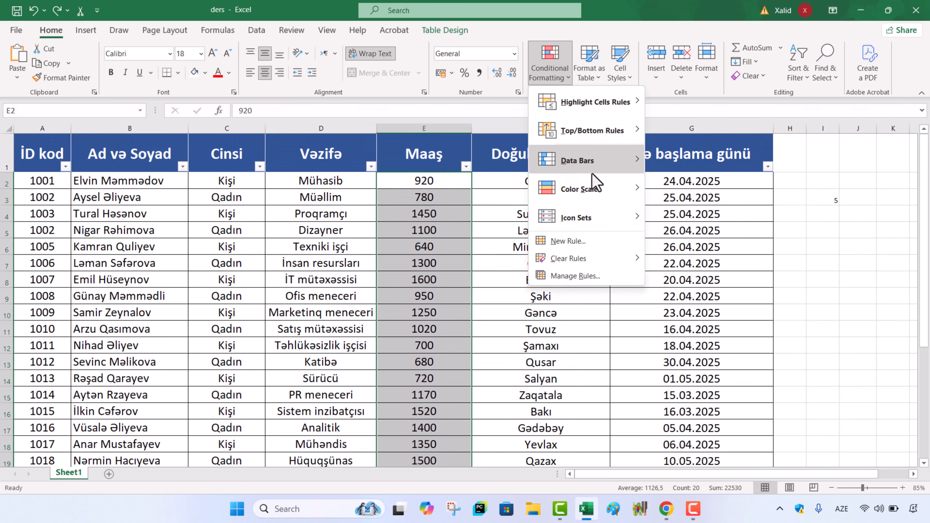
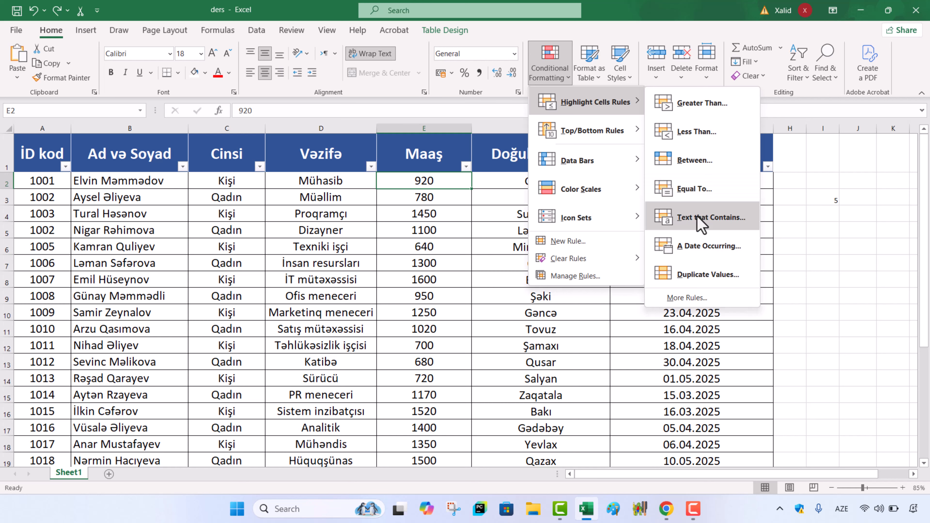
pyautogui.click(388, 220)
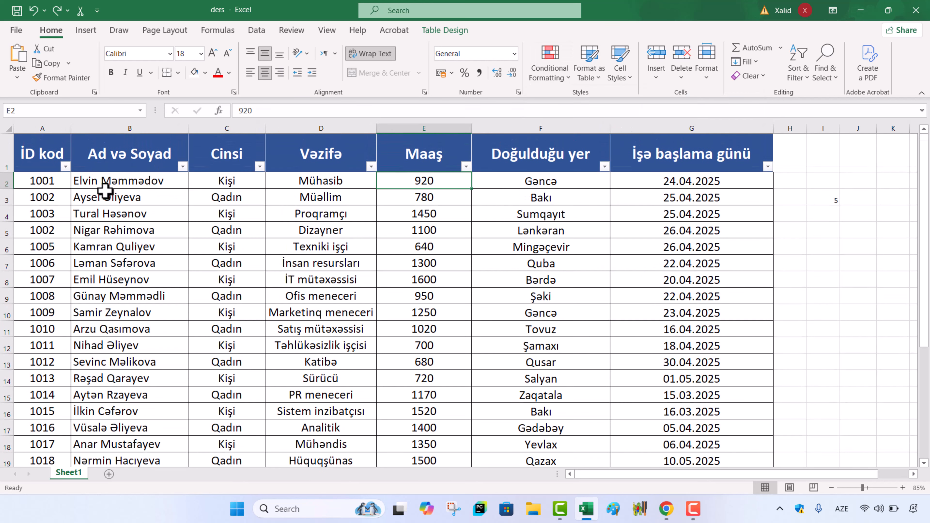
# - Highlight the names in B2:B21 that contain the text "na" with Light Red Fill with Dark Red Text
pyautogui.scroll(-1, 97, 198)
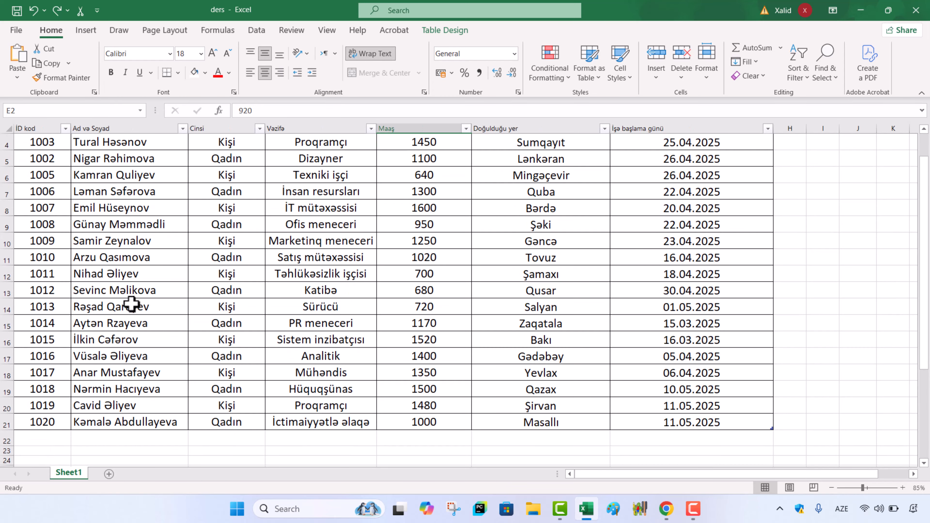
pyautogui.scroll(1, 115, 270)
pyautogui.click(94, 178)
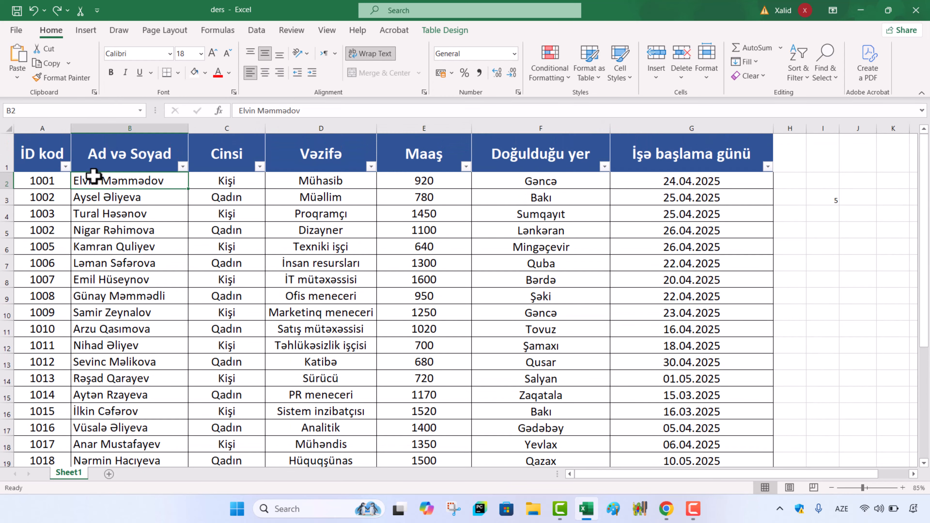
pyautogui.hotkey('ctrl', 'shift', 'Down')
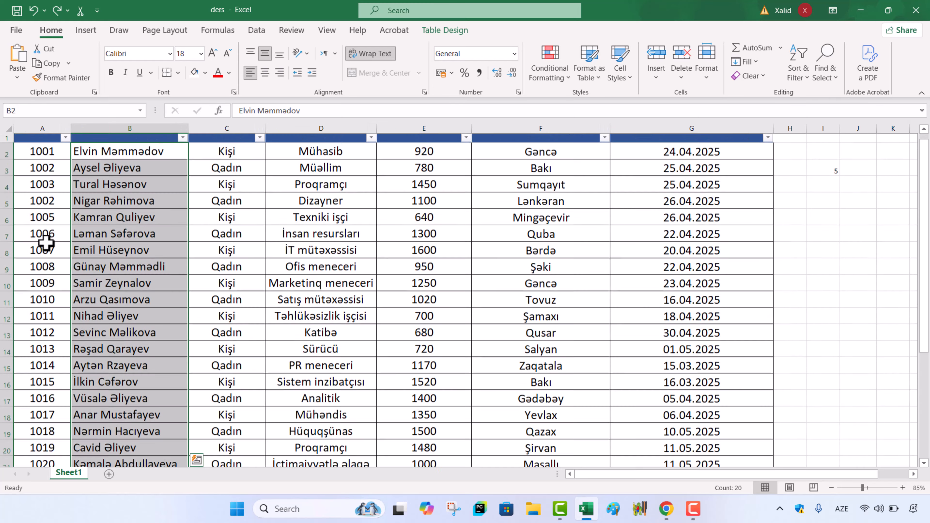
pyautogui.scroll(1, 48, 238)
pyautogui.click(565, 81)
pyautogui.moveTo(541, 114)
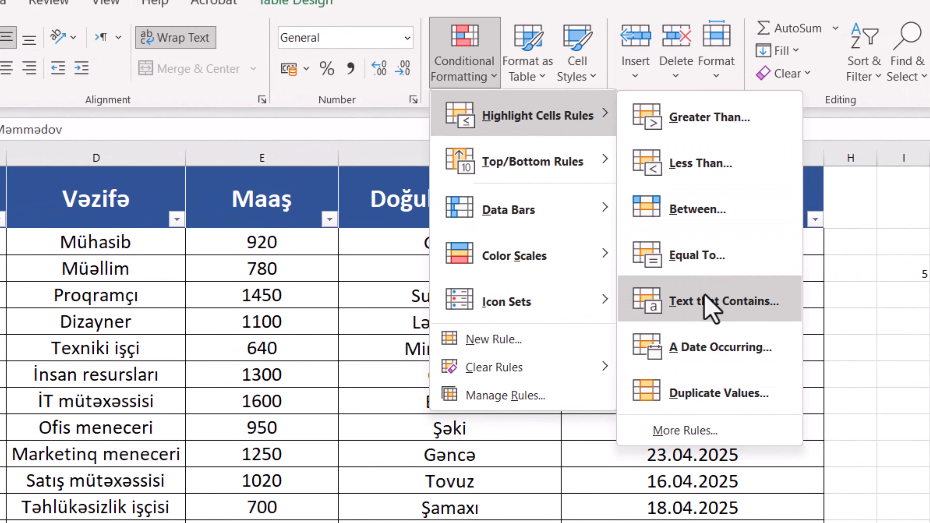
pyautogui.click(710, 306)
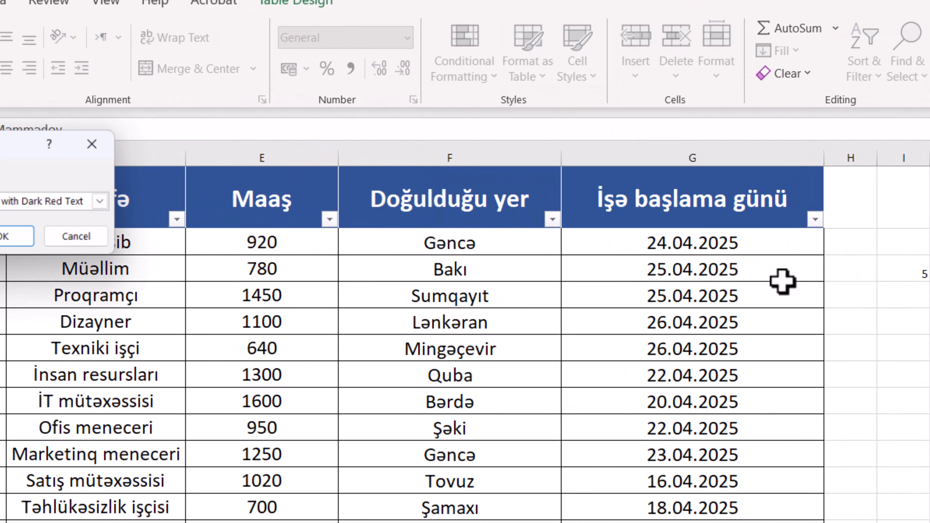
pyautogui.moveTo(2, 143); pyautogui.dragTo(535, 114)
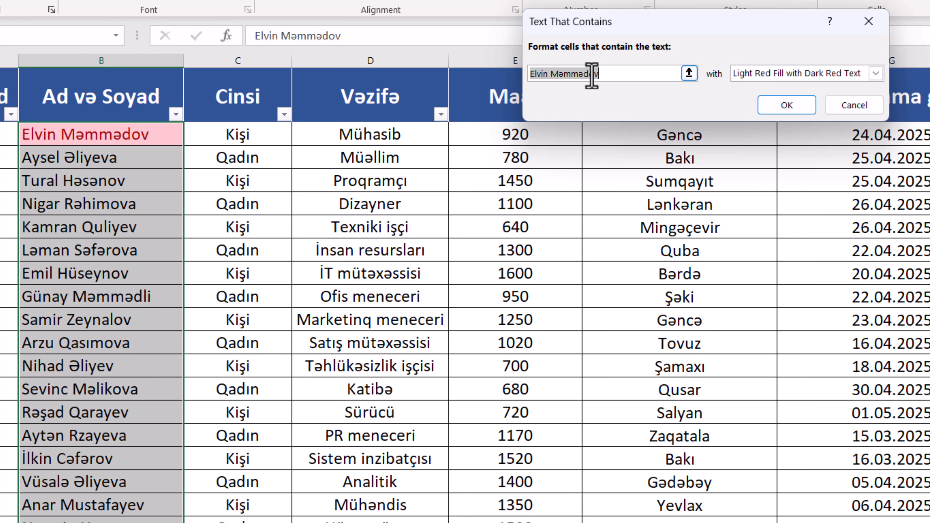
pyautogui.write('na')
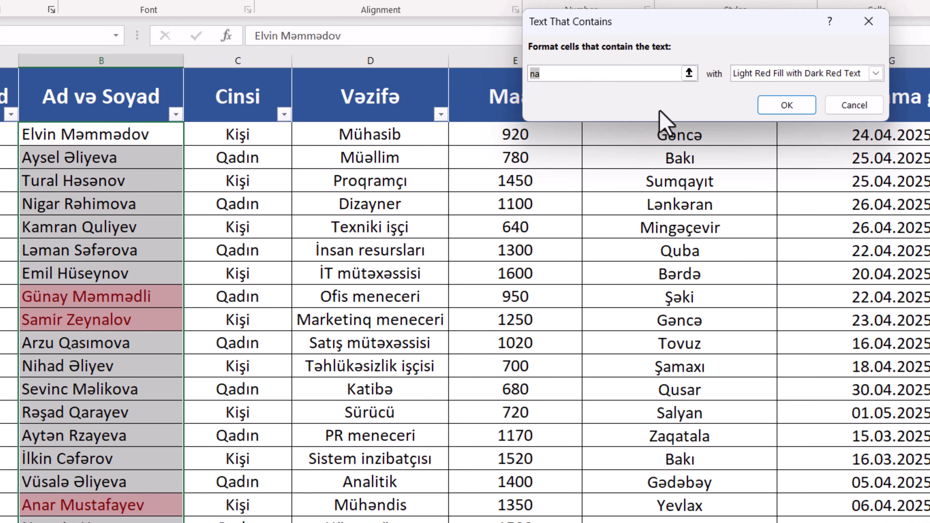
pyautogui.click(784, 106)
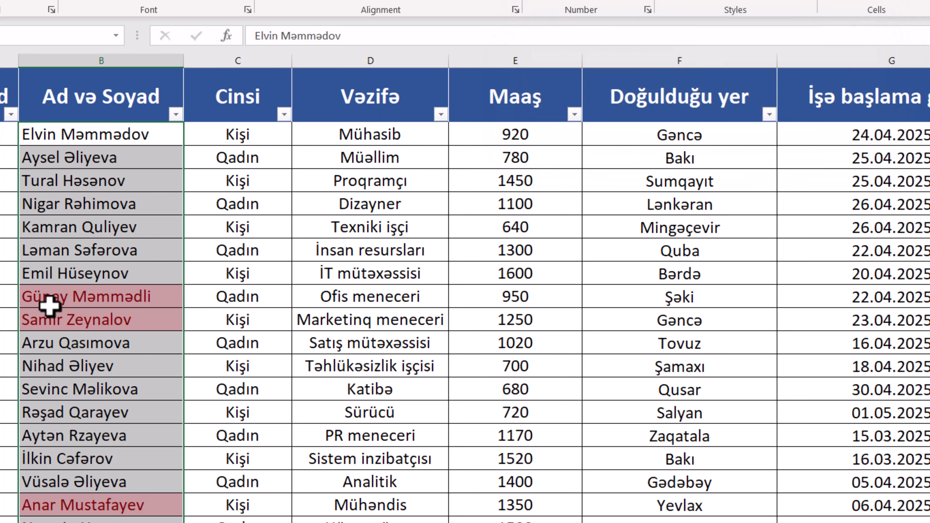
# - Check the highlighted cells down the name column and undo the text rule
pyautogui.scroll(-1, 55, 311)
pyautogui.click(66, 288)
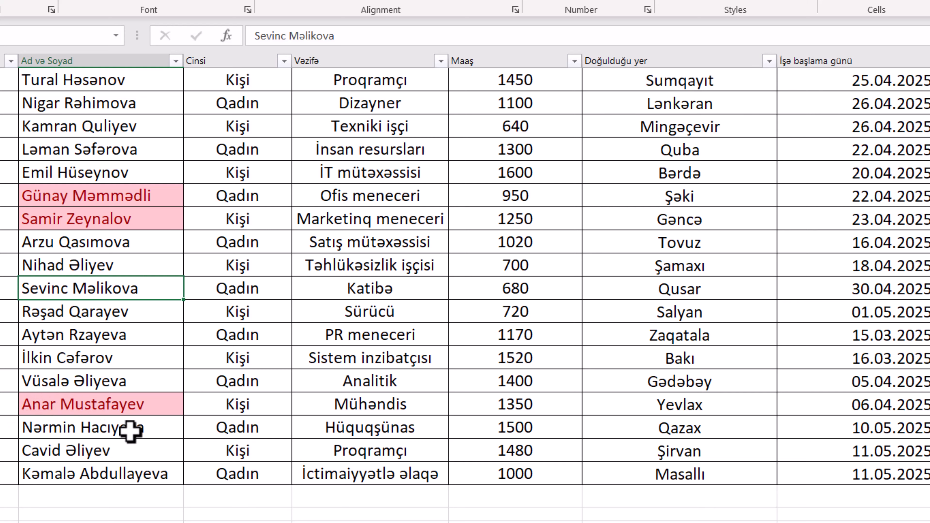
pyautogui.scroll(1, 70, 348)
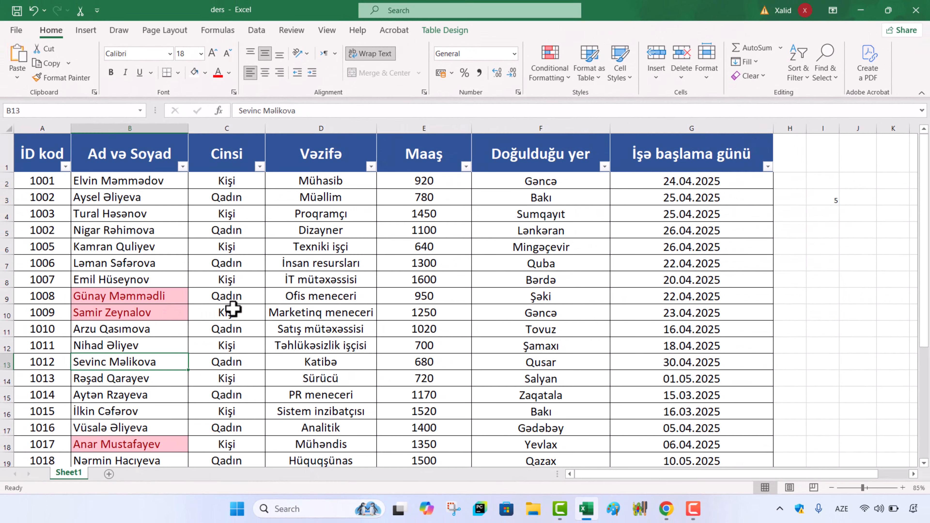
pyautogui.hotkey('ctrl', 'z')
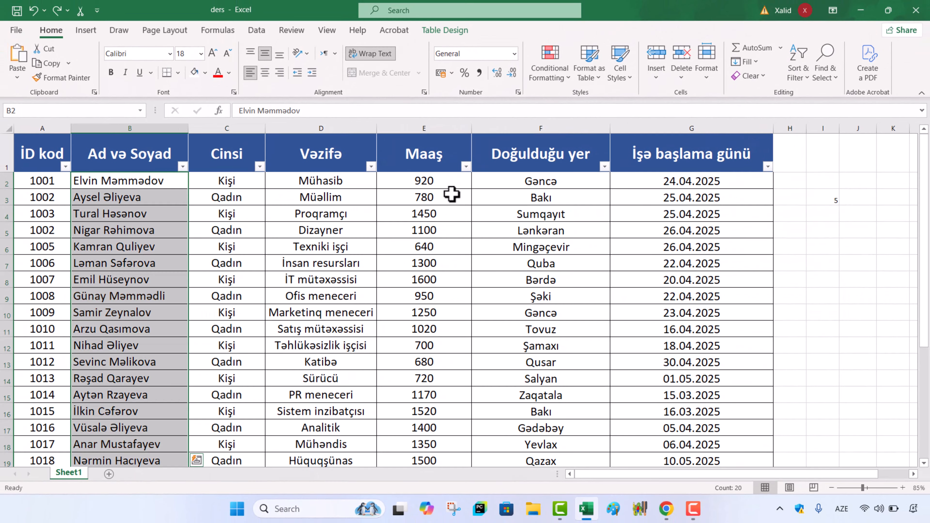
pyautogui.click(451, 186)
pyautogui.click(559, 72)
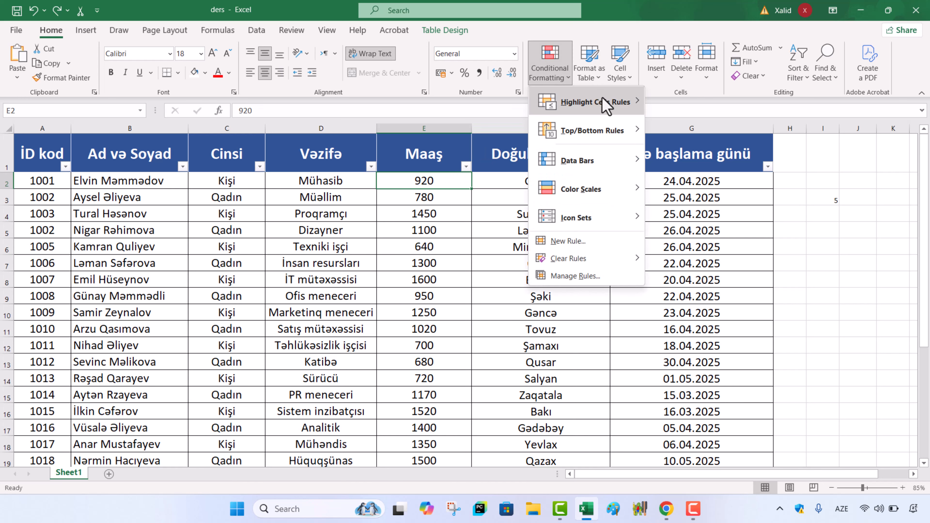
pyautogui.moveTo(604, 102)
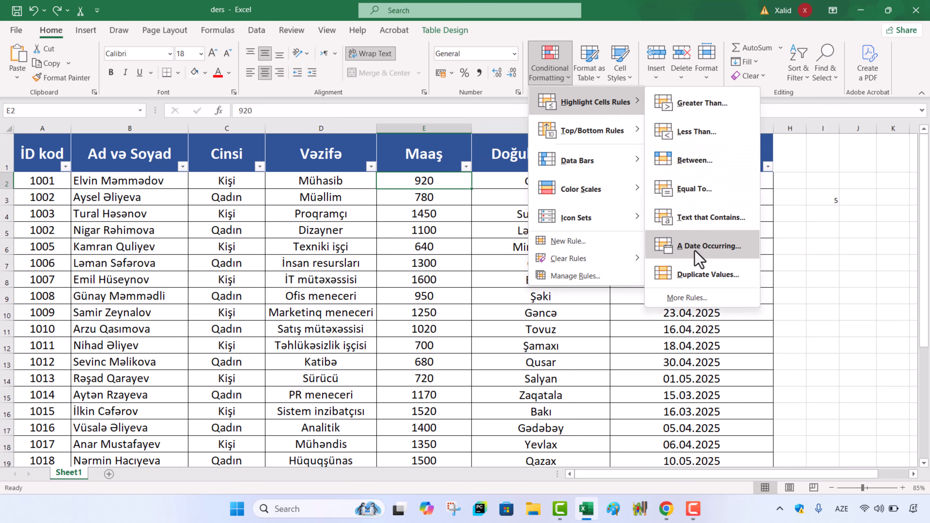
pyautogui.click(414, 265)
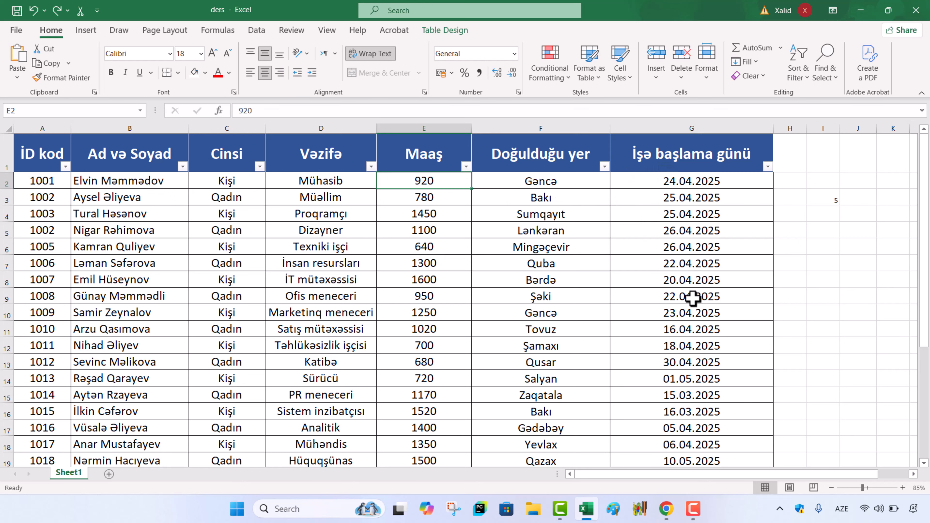
# - Start an A Date Occurring rule for the start dates in G2:G21, with the period Yesterday and Light Red Fill with Dark Red Text
pyautogui.scroll(-1, 683, 387)
pyautogui.scroll(1, 694, 240)
pyautogui.click(669, 180)
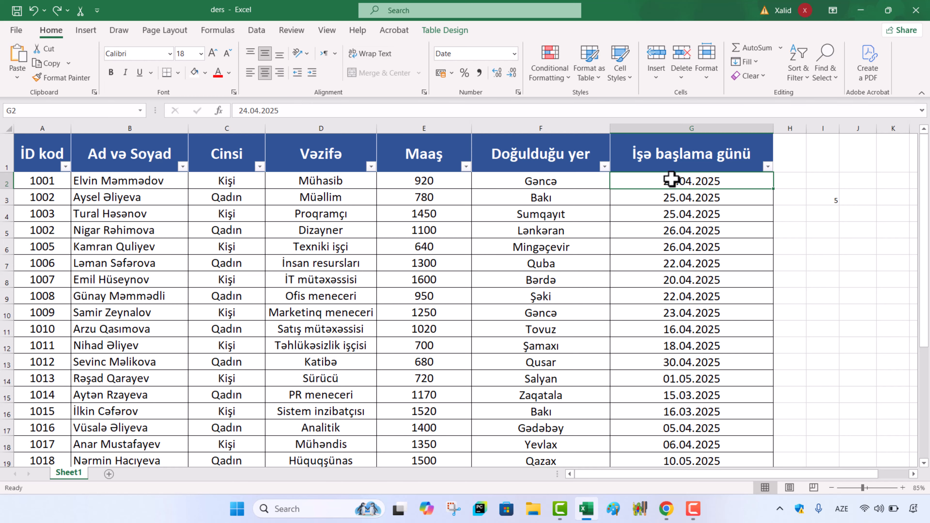
pyautogui.hotkey('ctrl', 'shift', 'Down')
pyautogui.scroll(1, 564, 154)
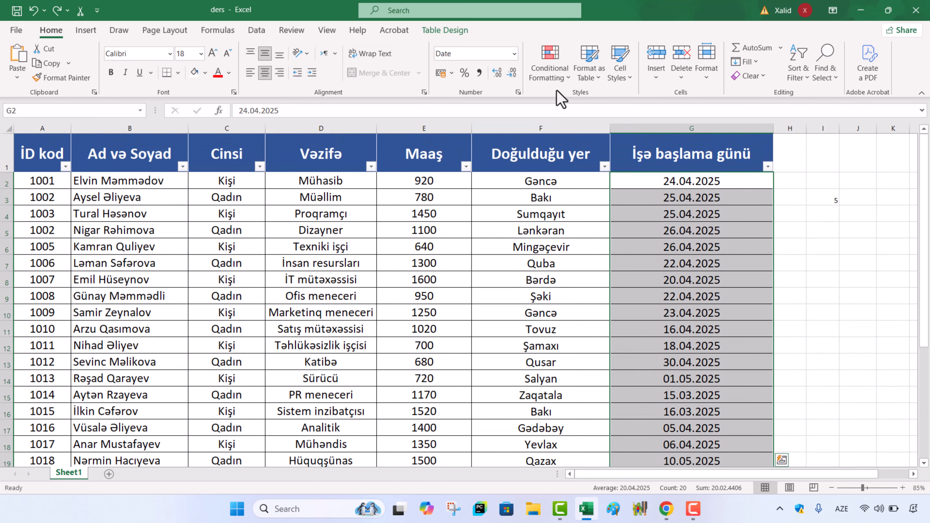
pyautogui.click(540, 67)
pyautogui.moveTo(600, 102)
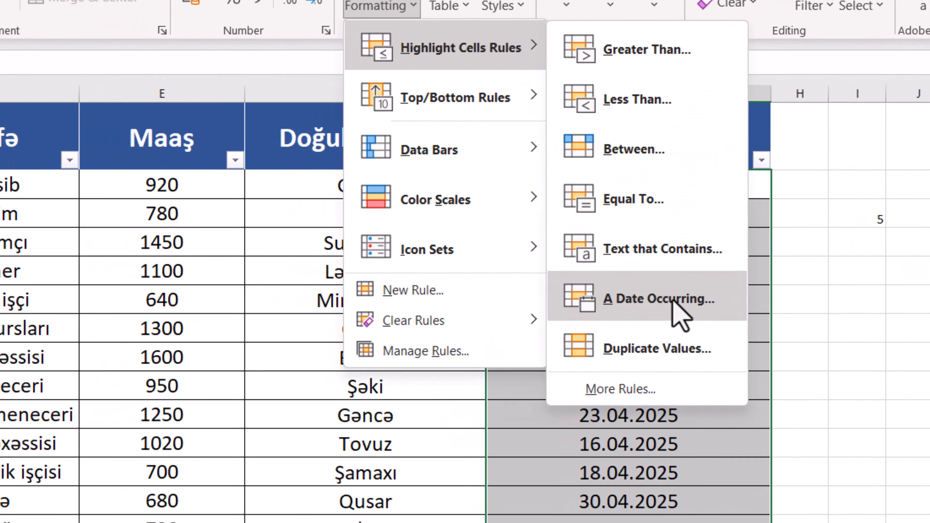
pyautogui.click(673, 301)
pyautogui.moveTo(318, 41); pyautogui.dragTo(259, 41)
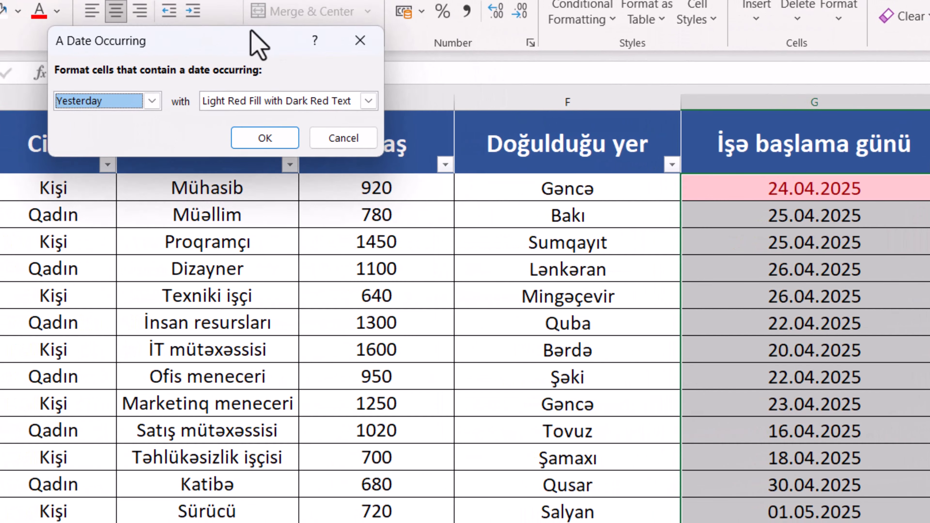
pyautogui.click(118, 100)
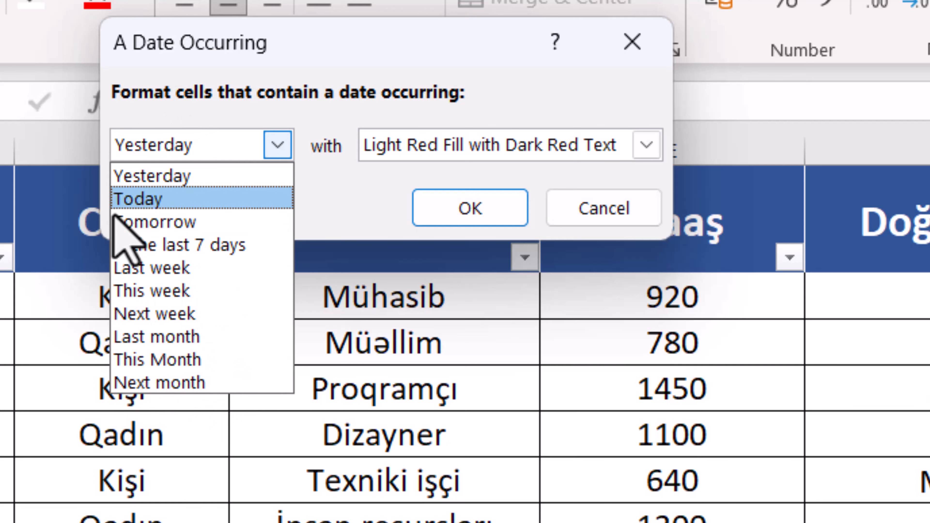
pyautogui.click(245, 173)
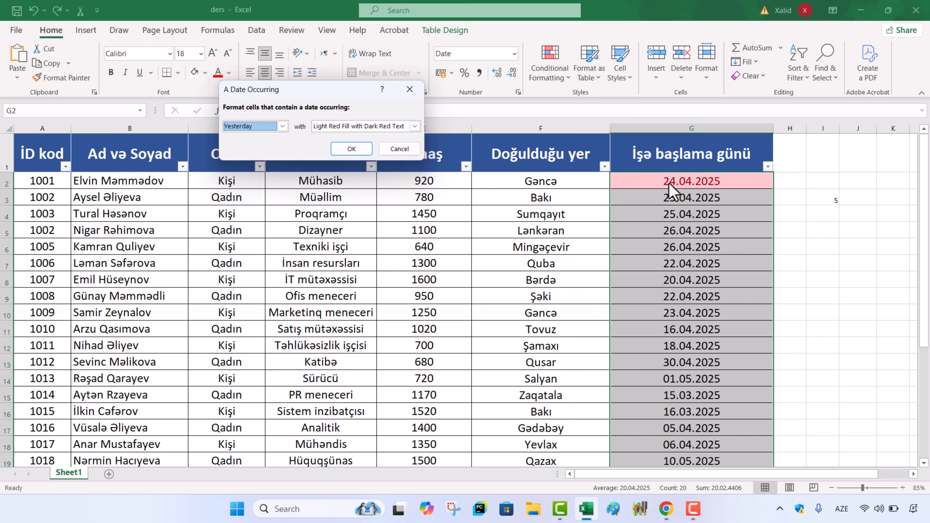
# - Preview the date rule on the start dates with the period Today and with Tomorrow
pyautogui.click(262, 128)
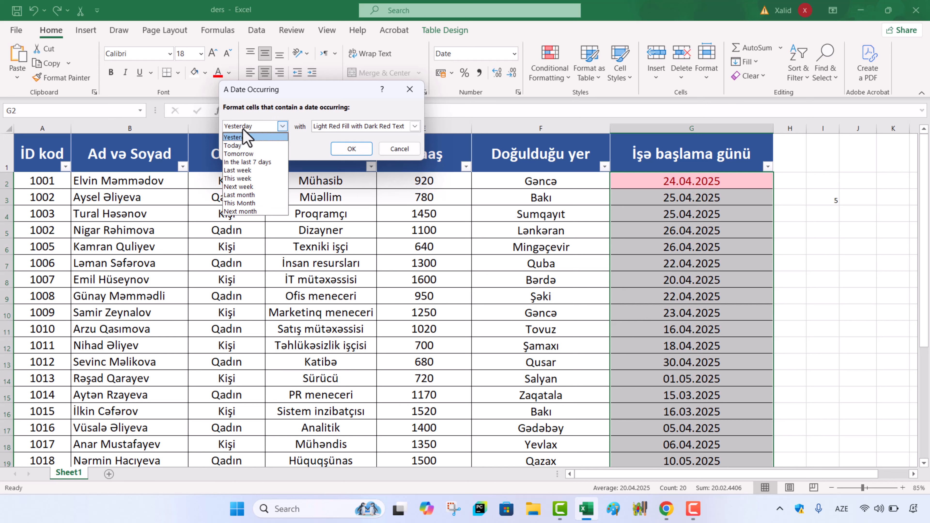
pyautogui.click(238, 146)
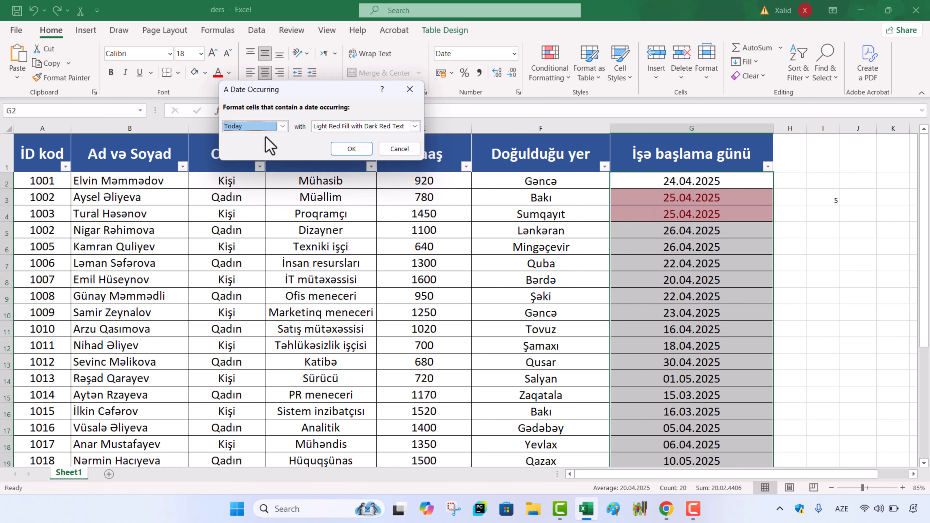
pyautogui.click(246, 126)
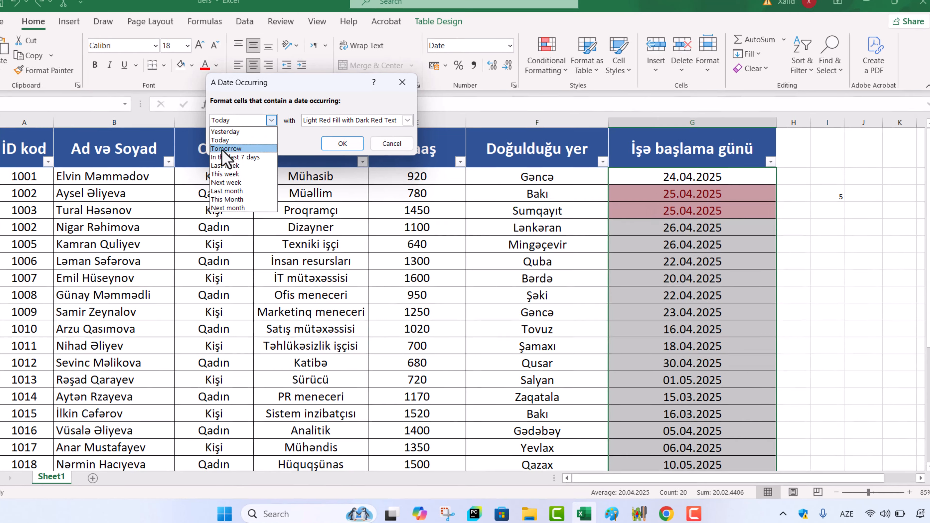
pyautogui.click(224, 148)
# - Preview the date rule on the start dates with the periods In the last 7 days and Last week
pyautogui.click(271, 120)
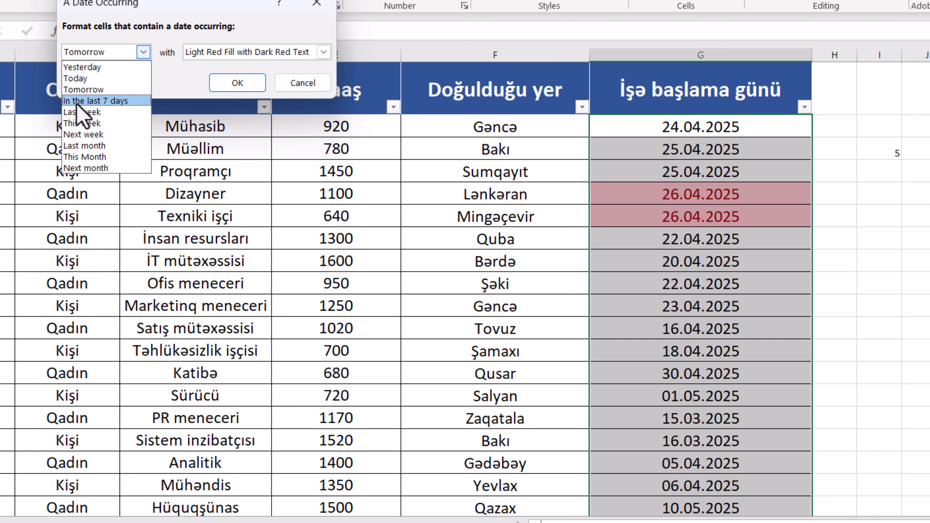
pyautogui.click(126, 101)
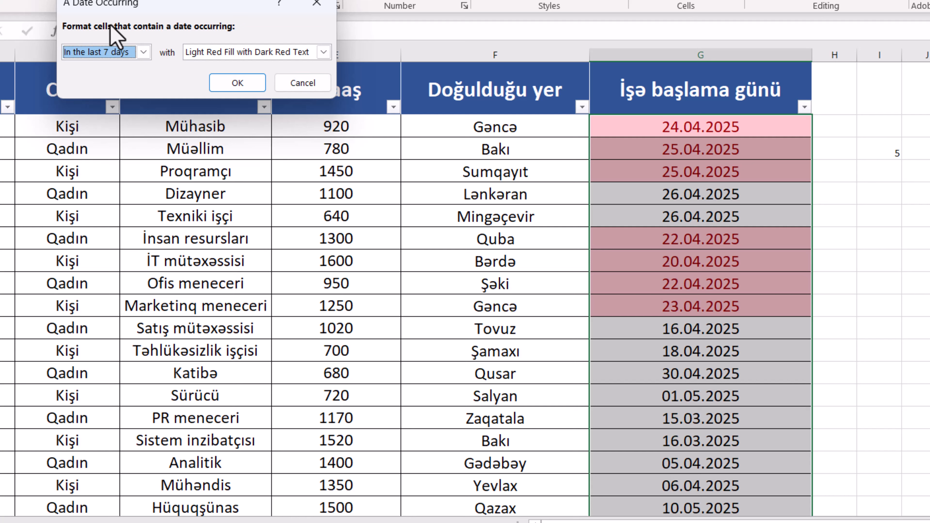
pyautogui.click(131, 53)
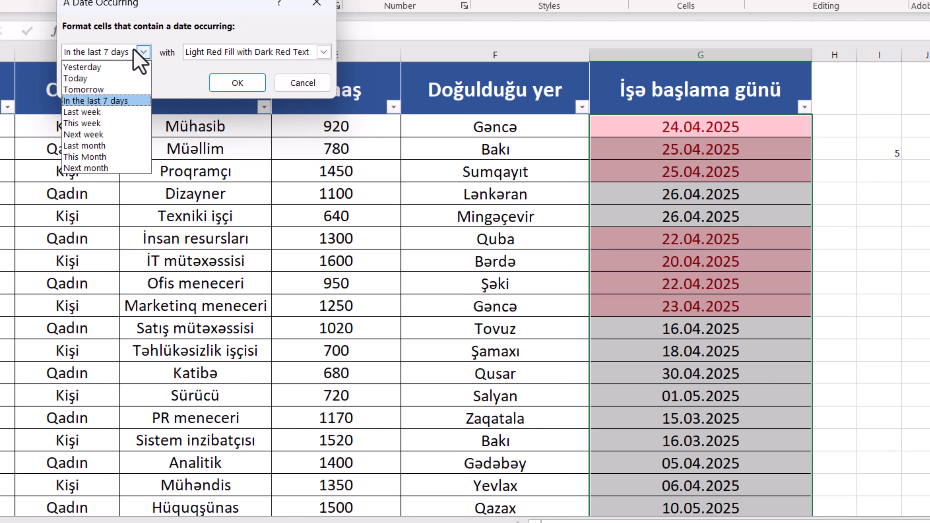
pyautogui.click(89, 112)
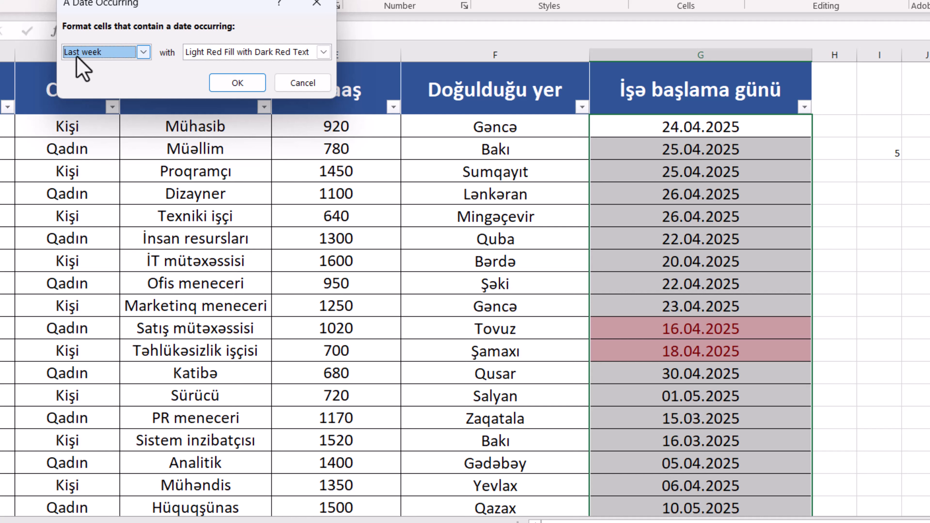
# - Preview the date rule on the start dates with the periods This week, Next week and This Month
pyautogui.click(133, 55)
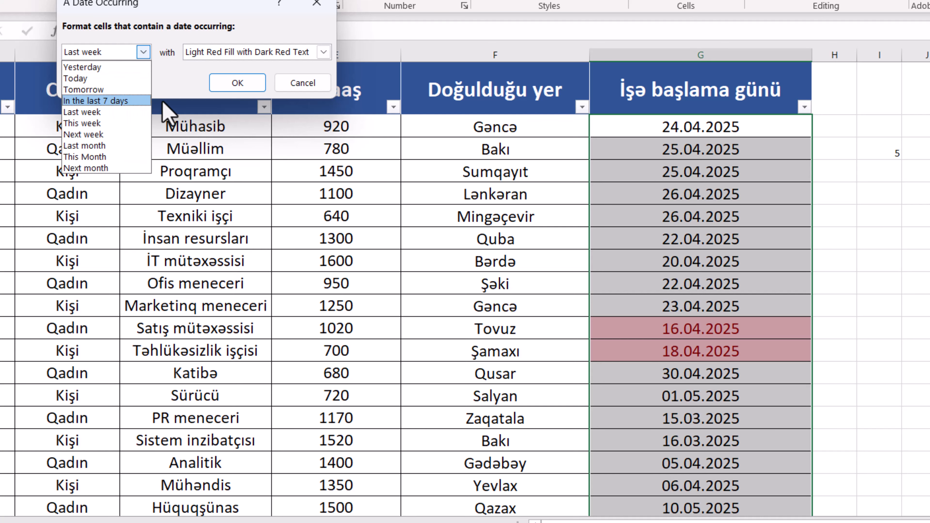
pyautogui.click(89, 124)
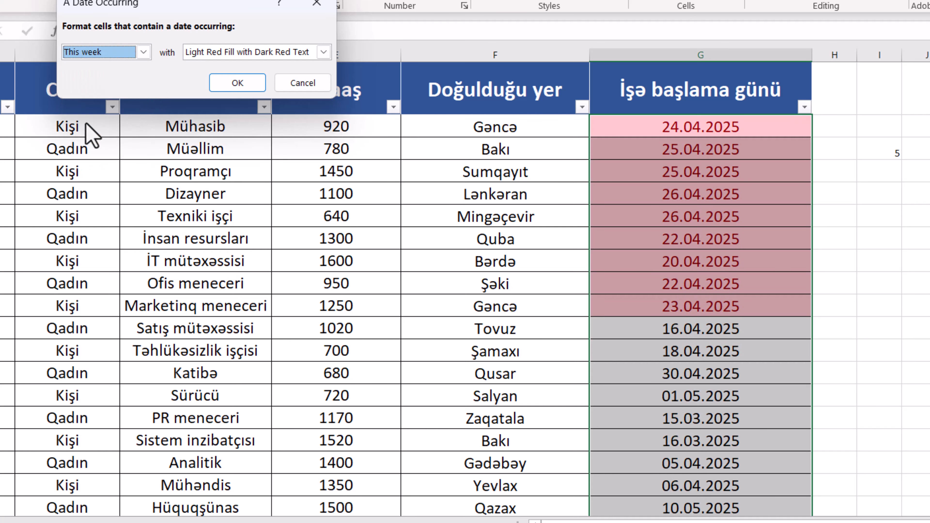
pyautogui.click(119, 54)
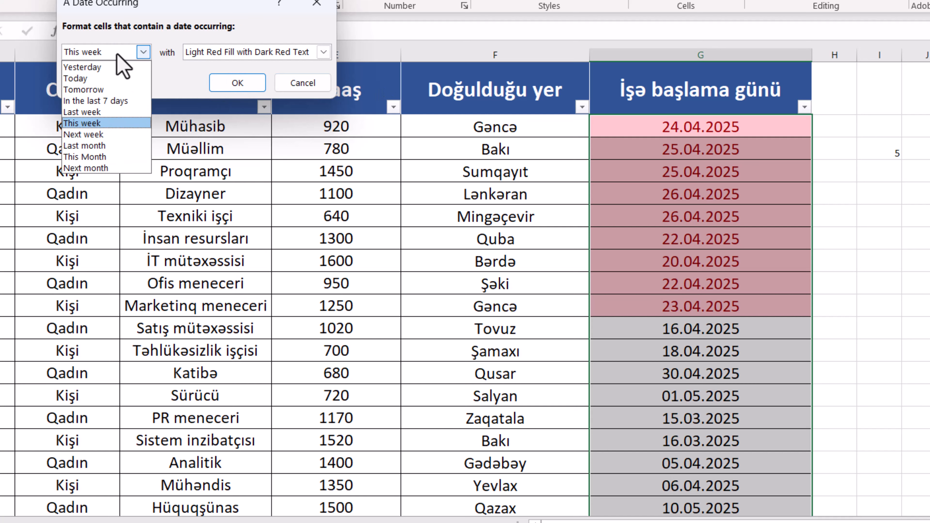
pyautogui.click(88, 134)
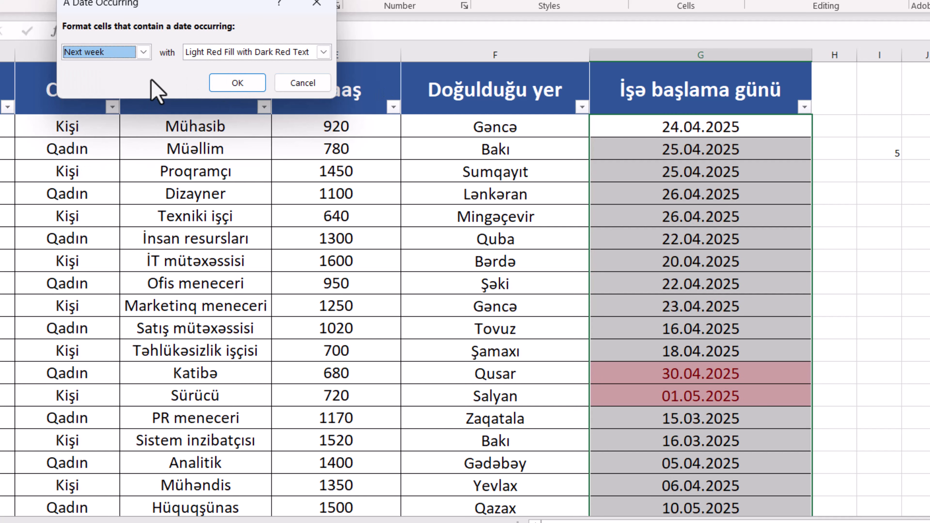
pyautogui.click(114, 54)
pyautogui.click(83, 157)
# - Apply the date rule to G2:G21 with the period Next month, check the highlighted dates and undo the rule
pyautogui.click(111, 51)
pyautogui.click(92, 168)
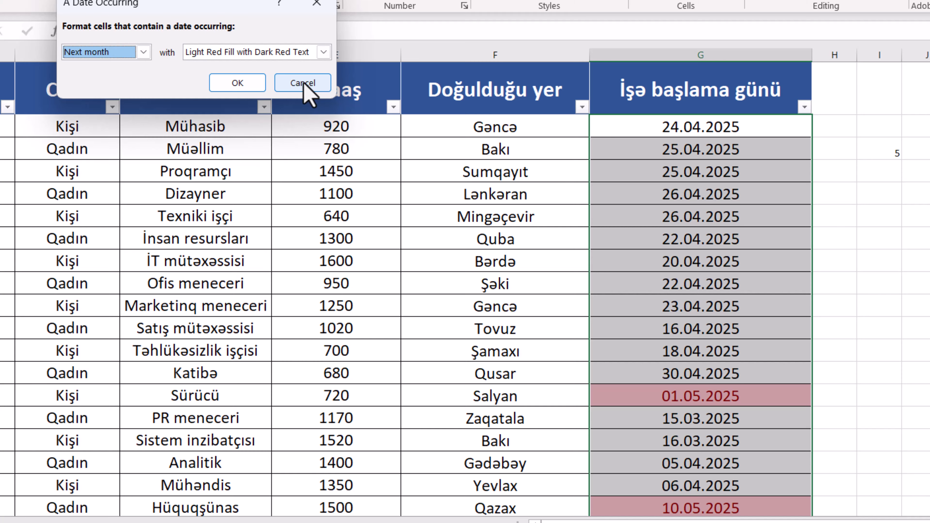
pyautogui.click(253, 83)
pyautogui.scroll(-2, 696, 319)
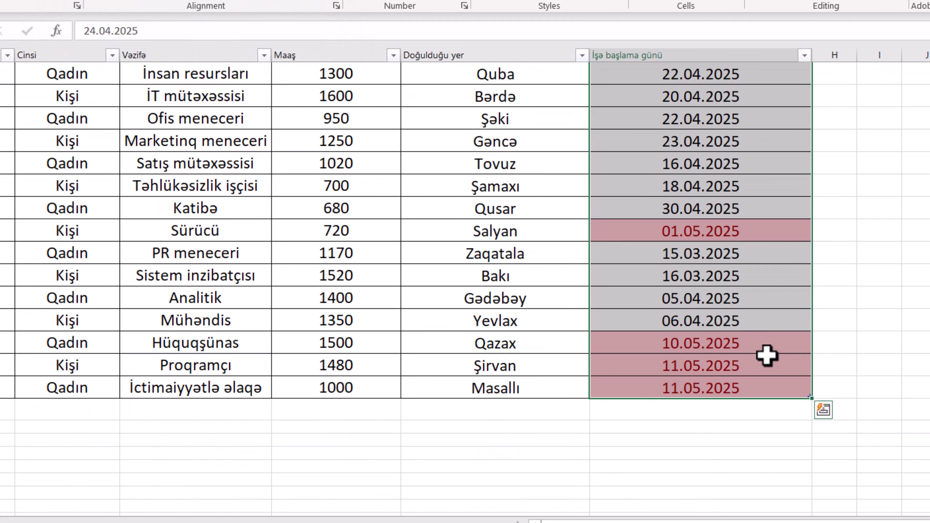
pyautogui.scroll(2, 758, 312)
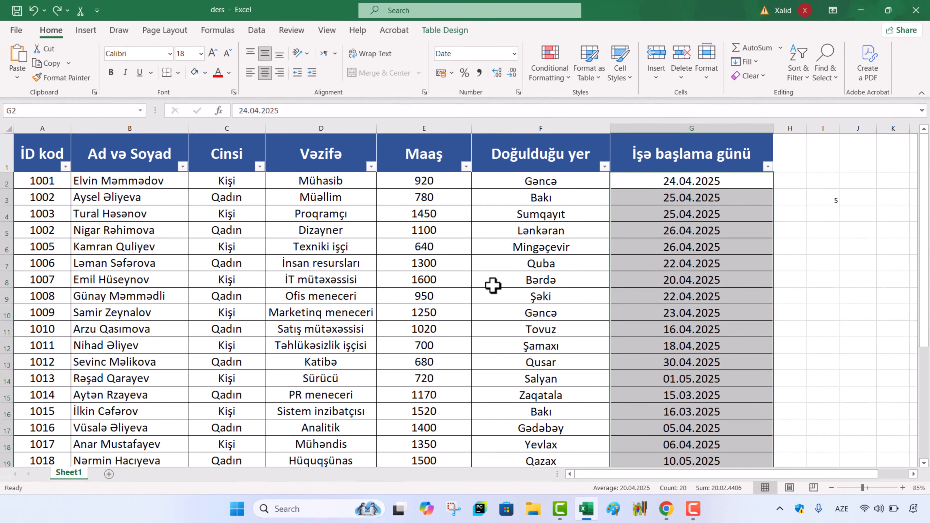
pyautogui.click(480, 204)
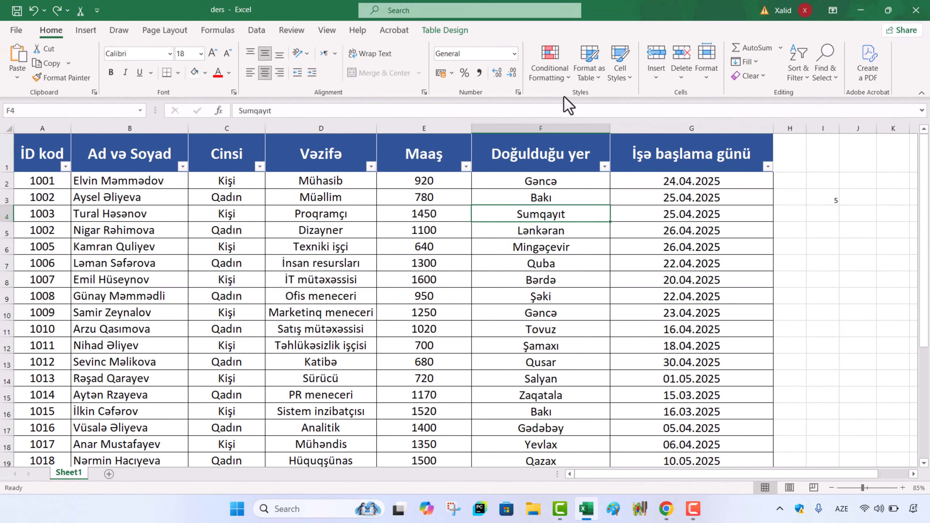
pyautogui.click(548, 72)
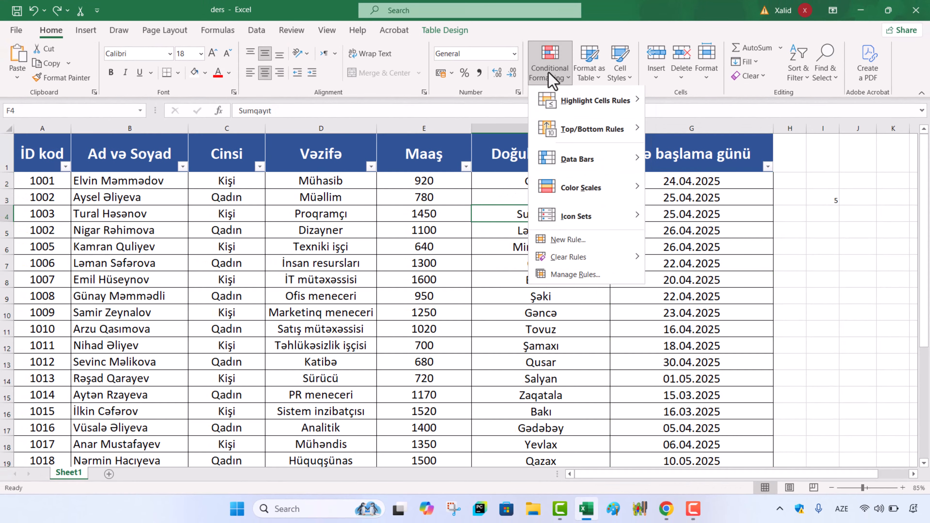
pyautogui.moveTo(615, 107)
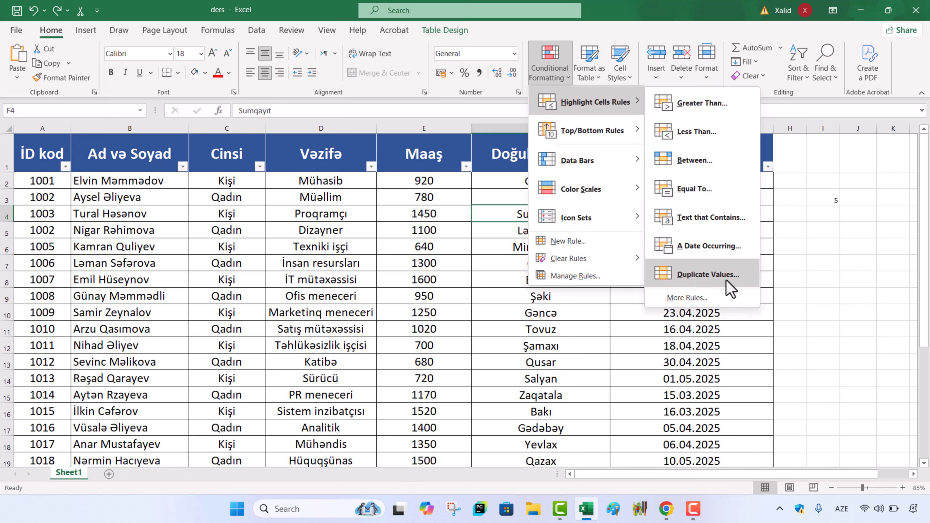
pyautogui.click(360, 273)
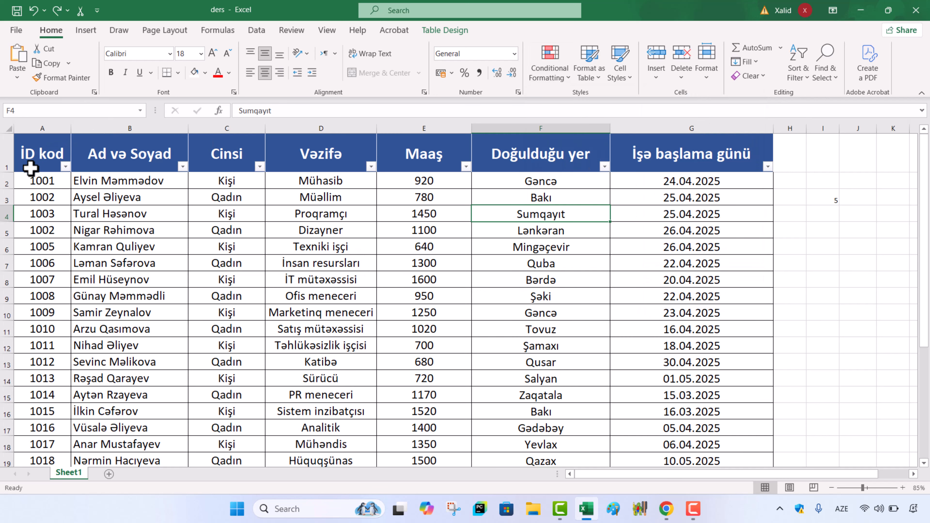
# - Start a Duplicate Values rule for the ID codes in A2:A21 with Light Red Fill with Dark Red Text
pyautogui.scroll(-2, 32, 270)
pyautogui.scroll(2, 40, 303)
pyautogui.scroll(-2, 15, 198)
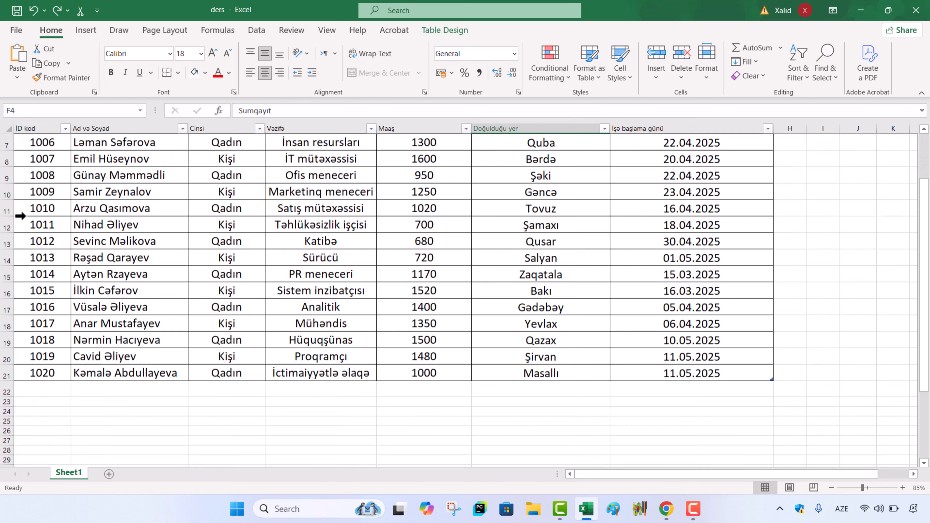
pyautogui.scroll(2, 81, 200)
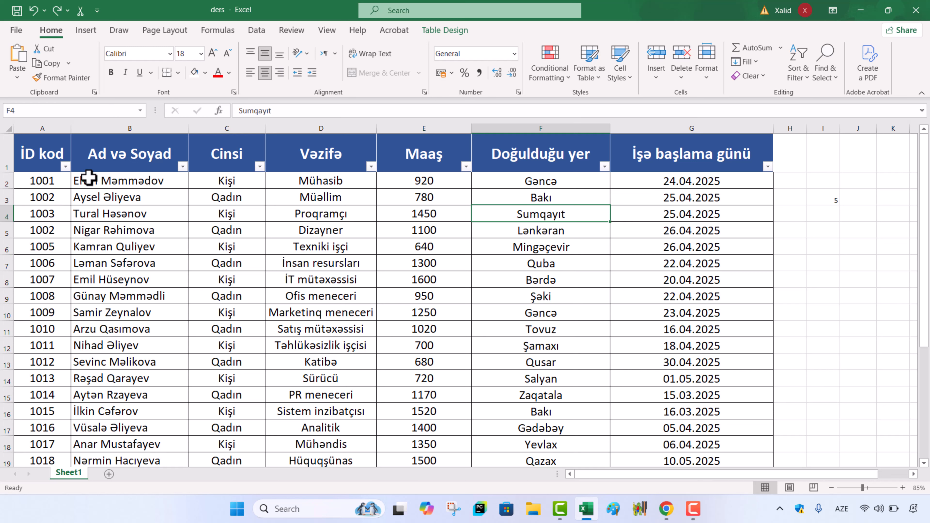
pyautogui.click(44, 180)
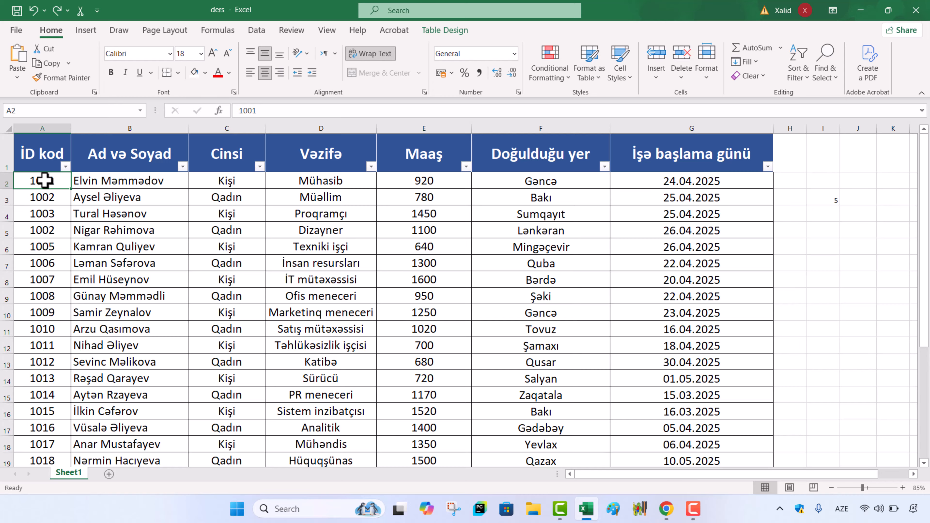
pyautogui.scroll(-1, 44, 180)
pyautogui.scroll(1, 46, 178)
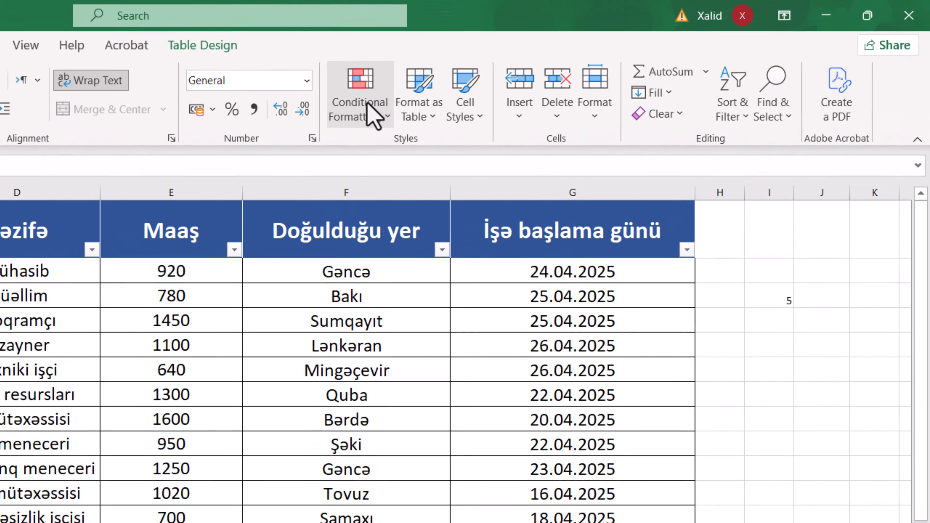
pyautogui.click(367, 106)
pyautogui.moveTo(396, 148)
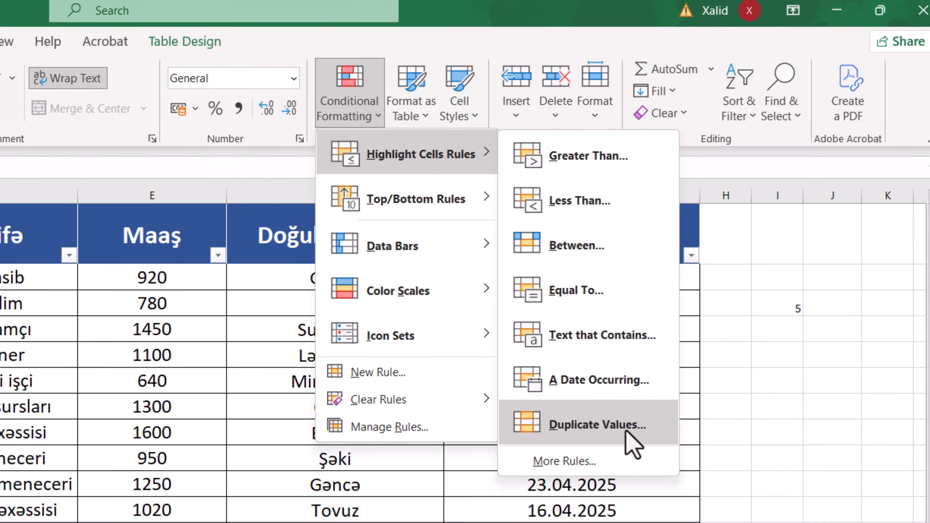
pyautogui.click(603, 449)
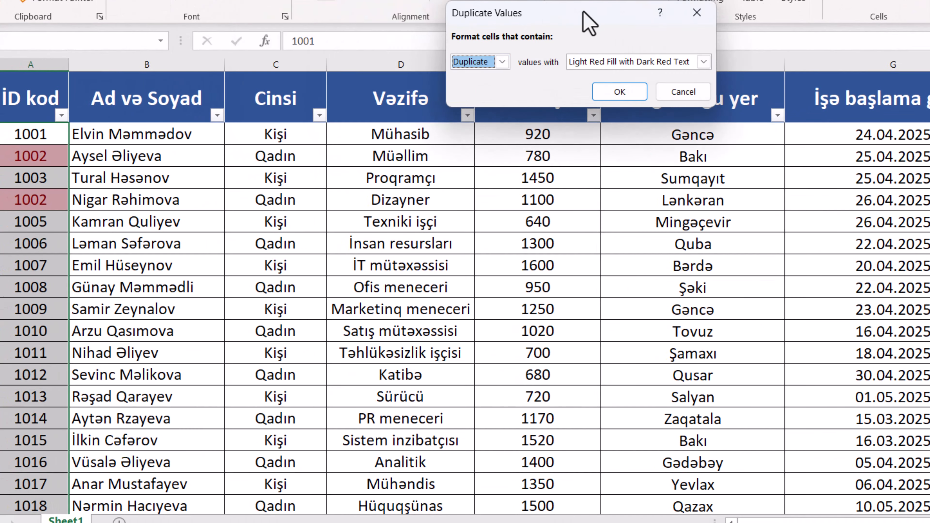
pyautogui.moveTo(583, 13); pyautogui.dragTo(655, 21)
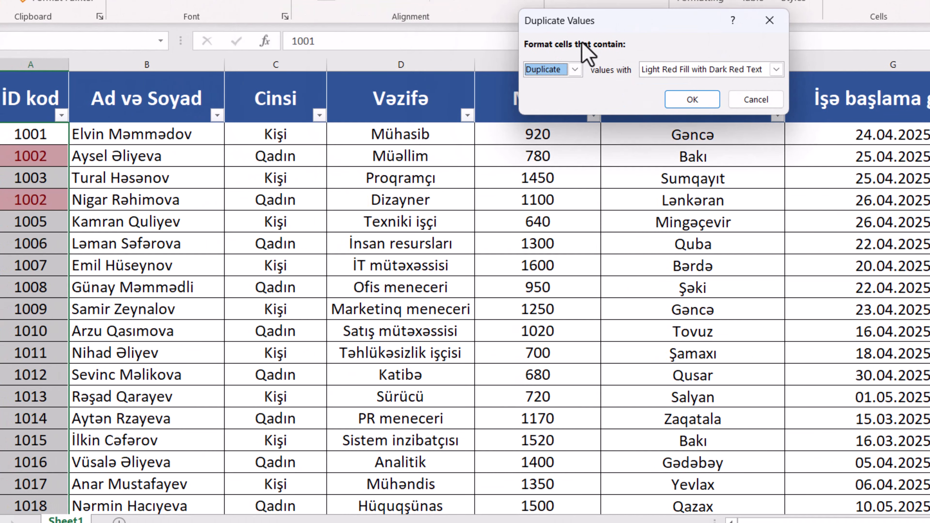
# - Compare the rule's preview on the ID codes for Duplicate and Unique values, and cancel the rule
pyautogui.click(573, 69)
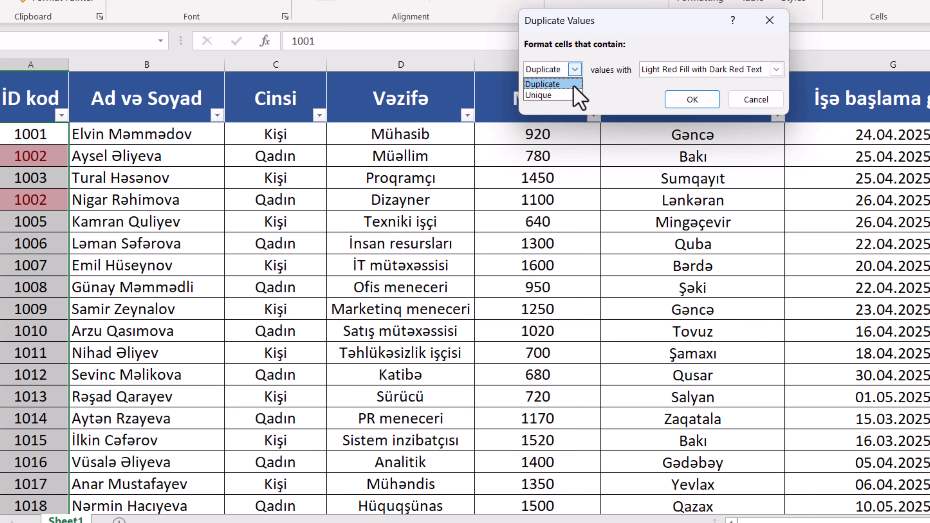
pyautogui.click(551, 84)
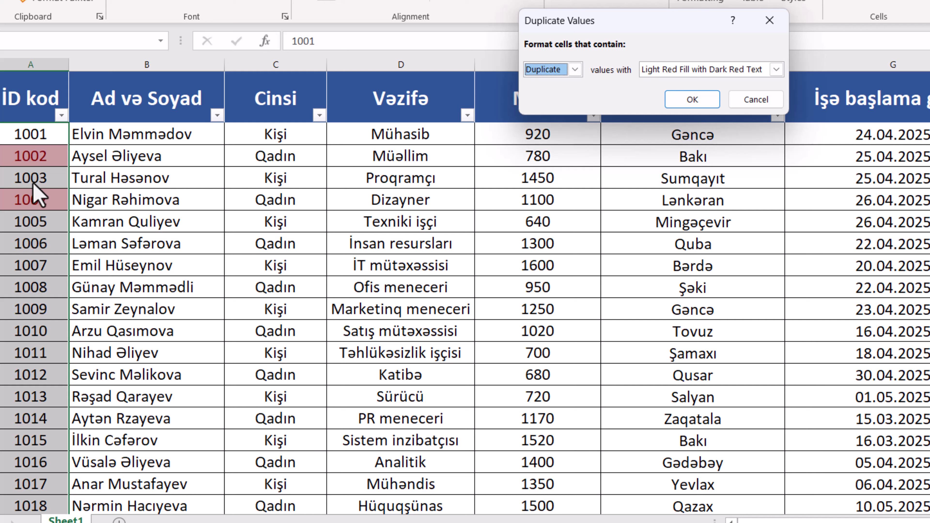
pyautogui.click(554, 68)
pyautogui.click(554, 92)
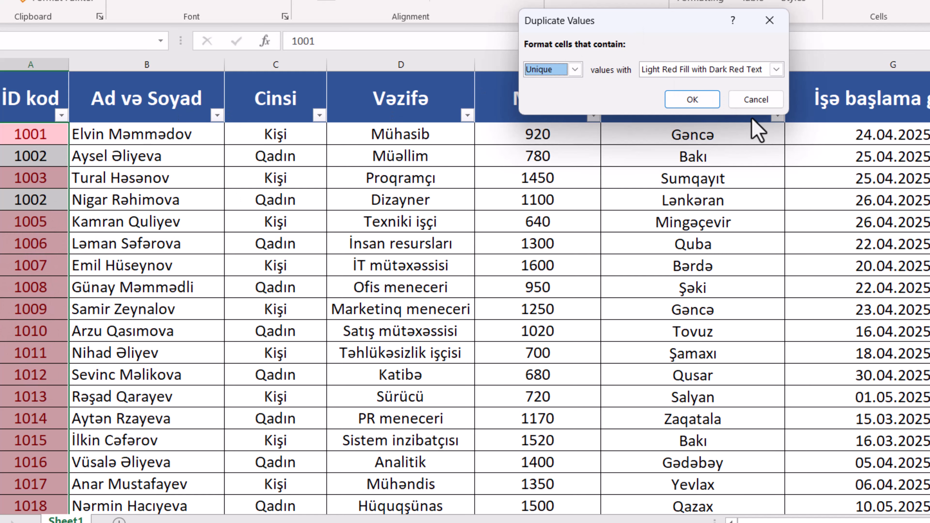
pyautogui.click(756, 99)
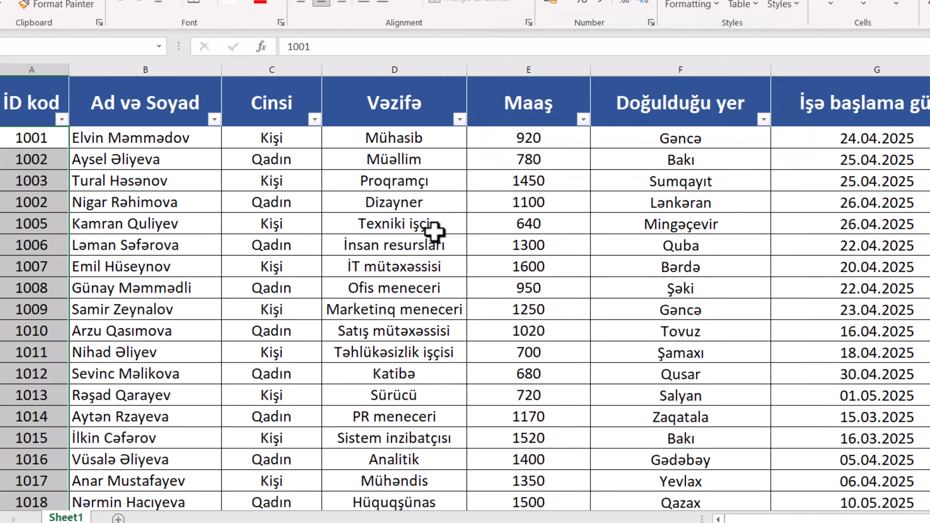
# - Start a custom highlight rule of the type Format only cells that contain for the salary cell E4
pyautogui.click(529, 181)
pyautogui.click(691, 4)
pyautogui.moveTo(723, 27)
pyautogui.click(875, 229)
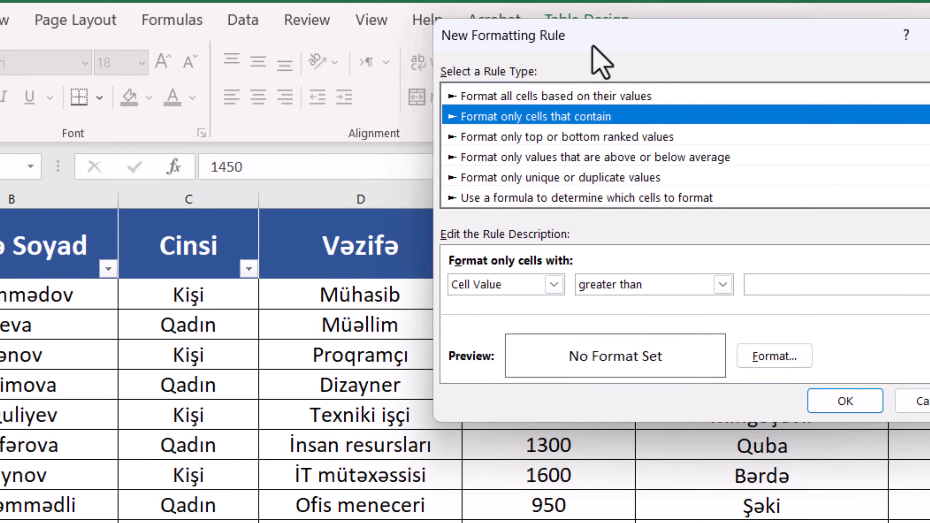
pyautogui.moveTo(590, 45); pyautogui.dragTo(173, 94)
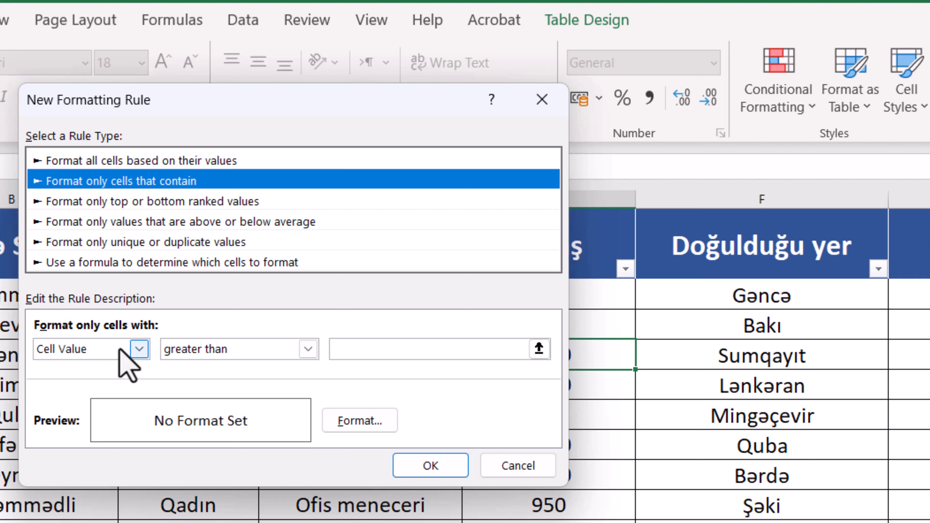
# - Examine the new rule's condition types and the comparison operators available for Cell Value
pyautogui.click(139, 349)
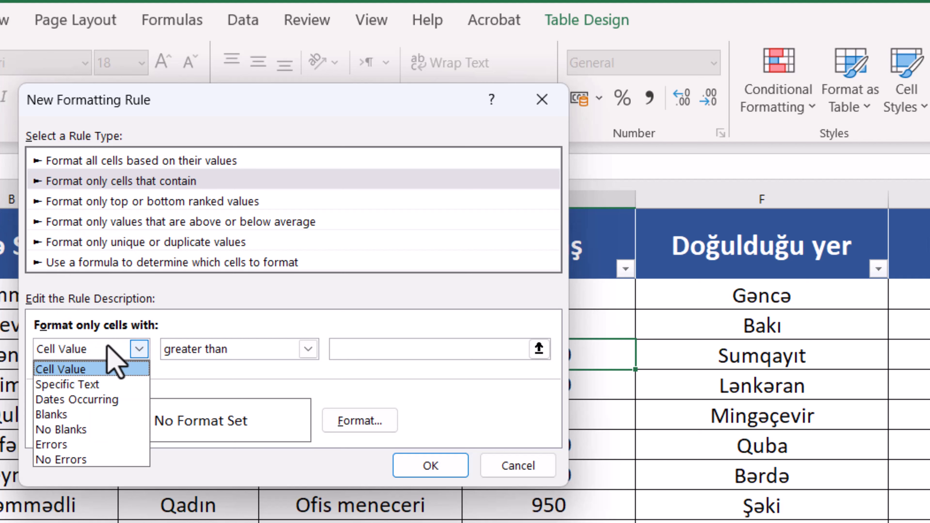
pyautogui.click(55, 346)
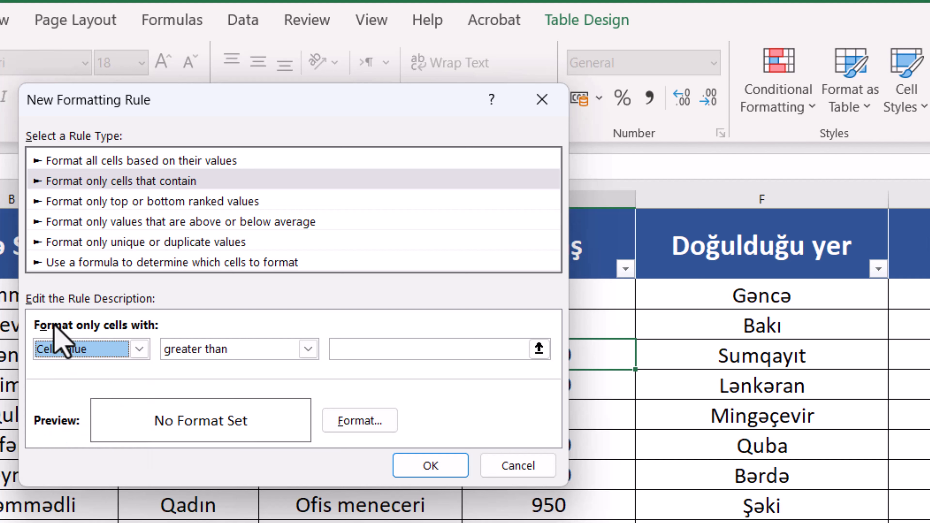
pyautogui.click(94, 346)
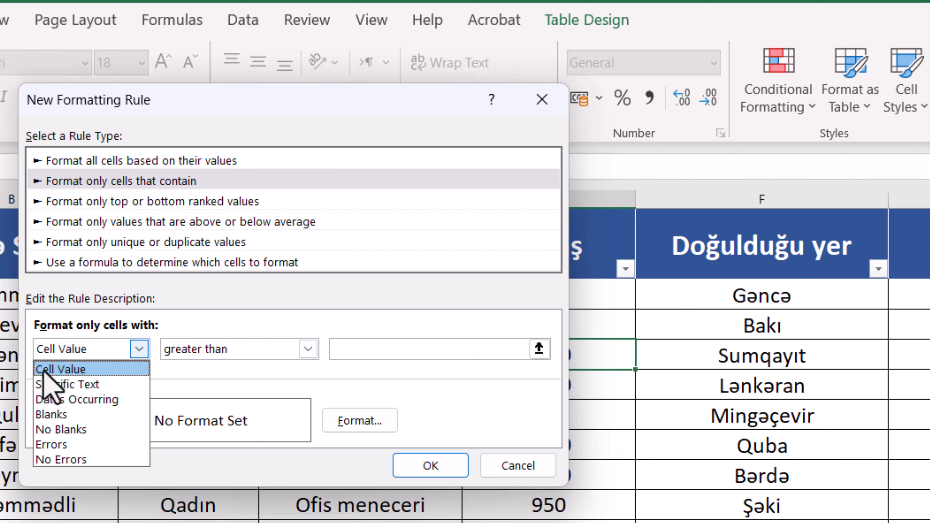
pyautogui.click(223, 350)
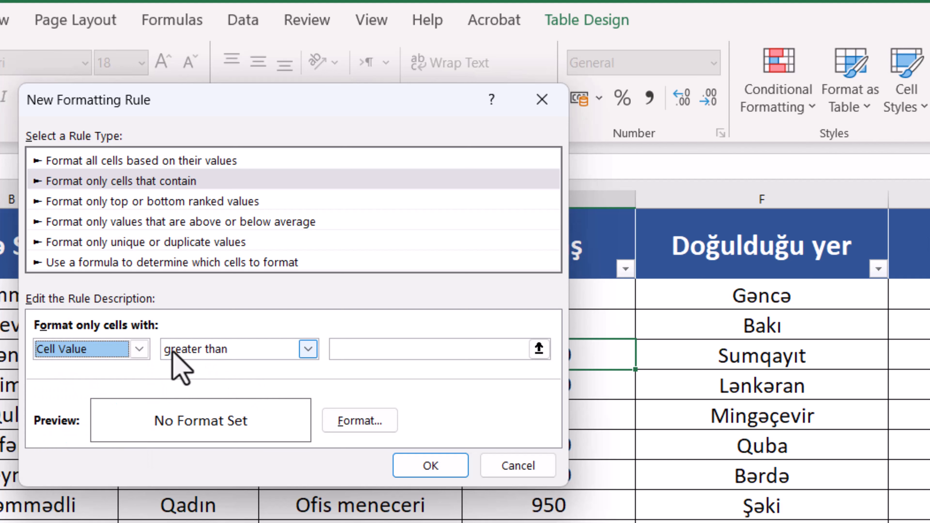
pyautogui.click(246, 352)
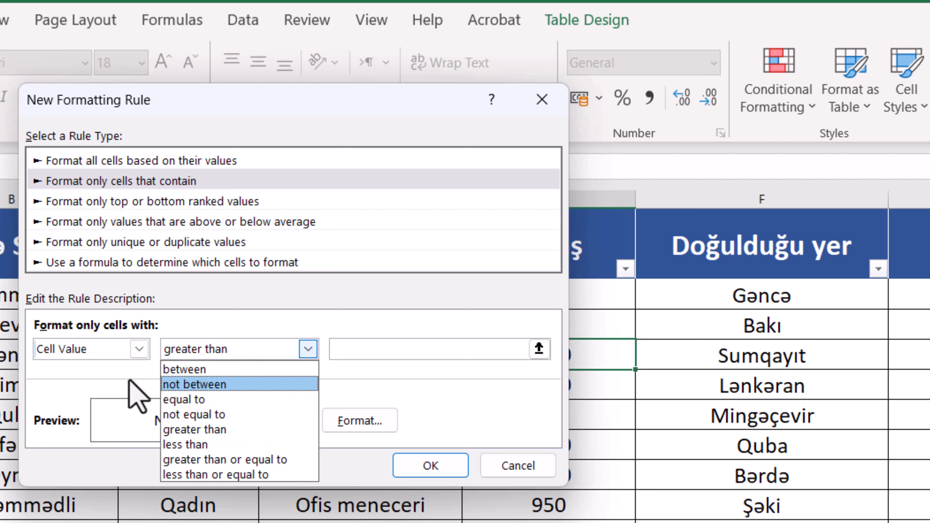
# - Set the new rule's condition type to Specific Text and open its list of text operators
pyautogui.click(138, 349)
pyautogui.click(139, 349)
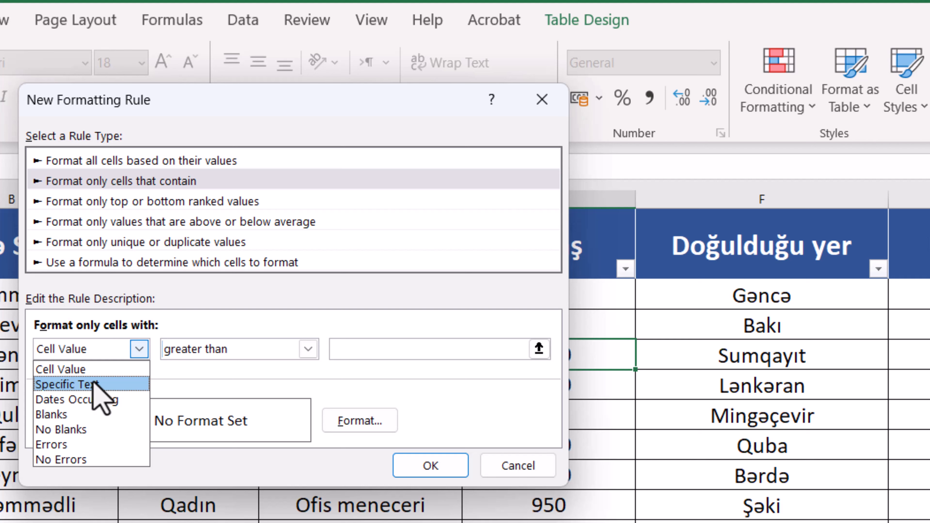
pyautogui.click(104, 383)
pyautogui.click(218, 351)
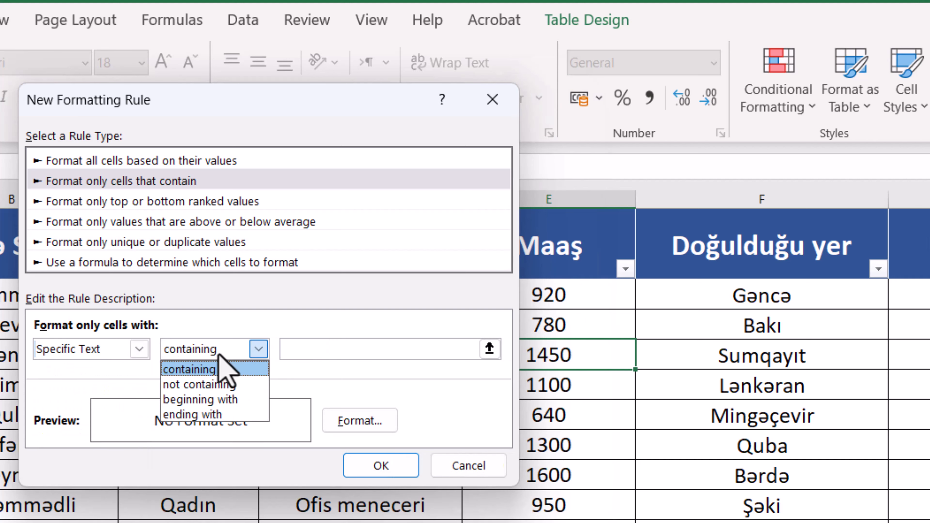